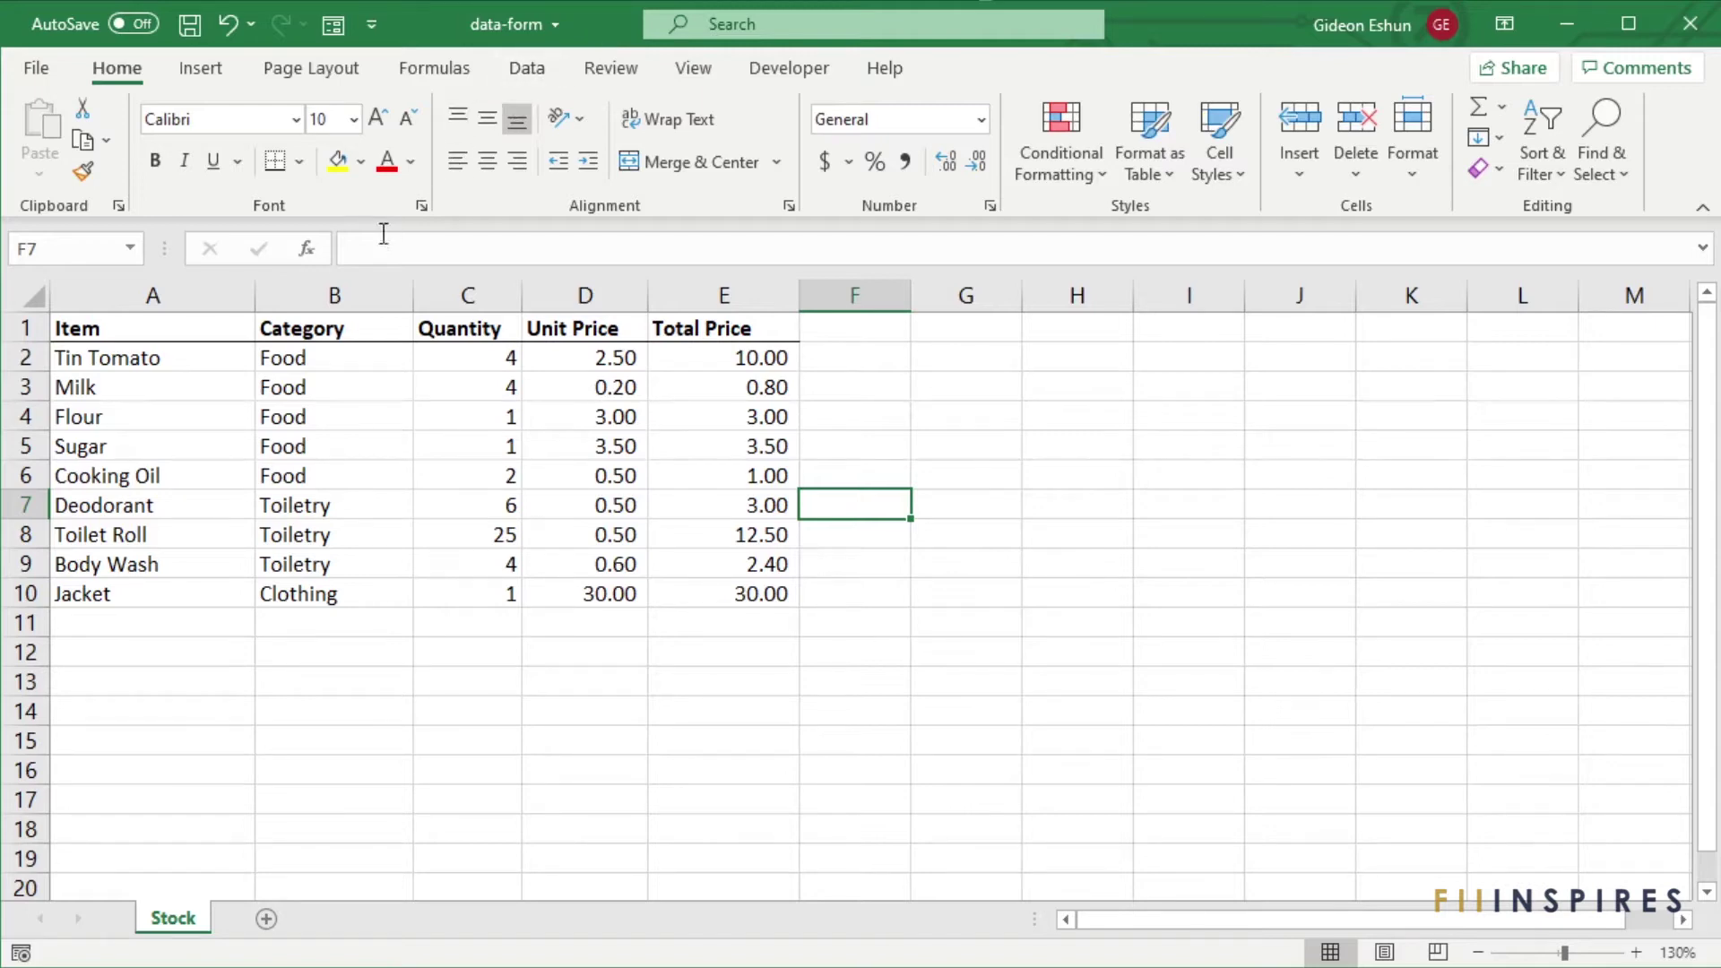
Step: Select the entire column B (Category) of the stock table
{"action": "left_click_drag", "start_coordinate": [177, 324], "coordinate": [725, 584]}
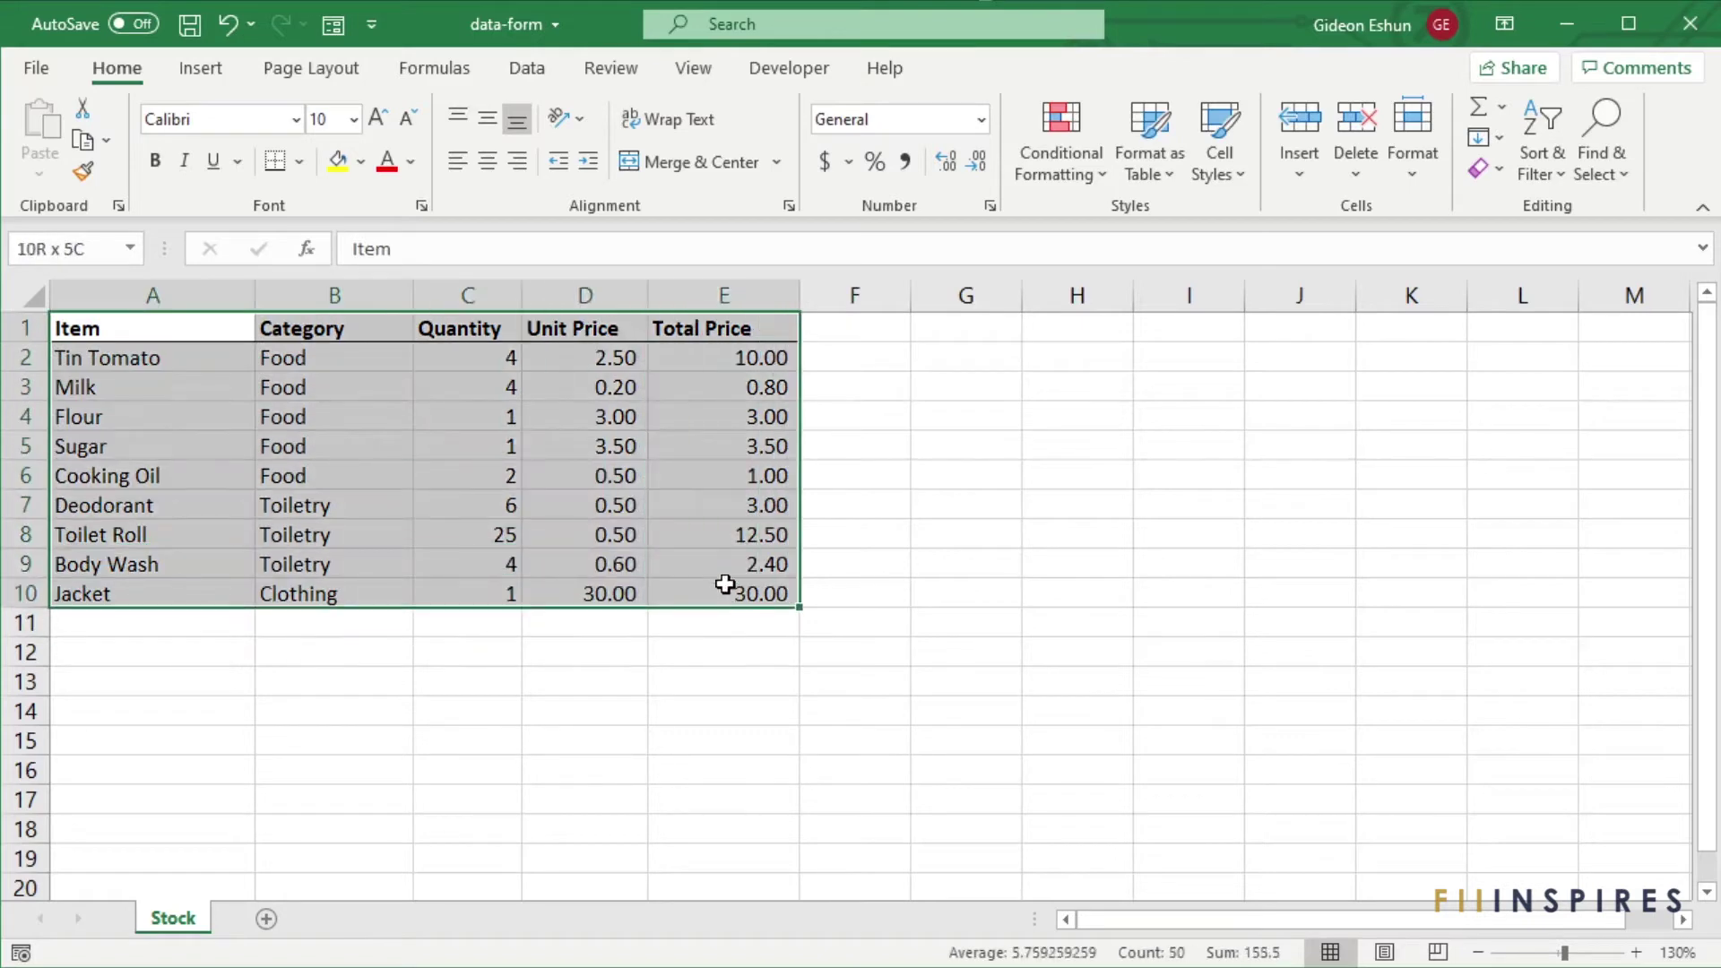
{"action": "left_click", "coordinate": [371, 437]}
{"action": "left_click", "coordinate": [334, 293]}
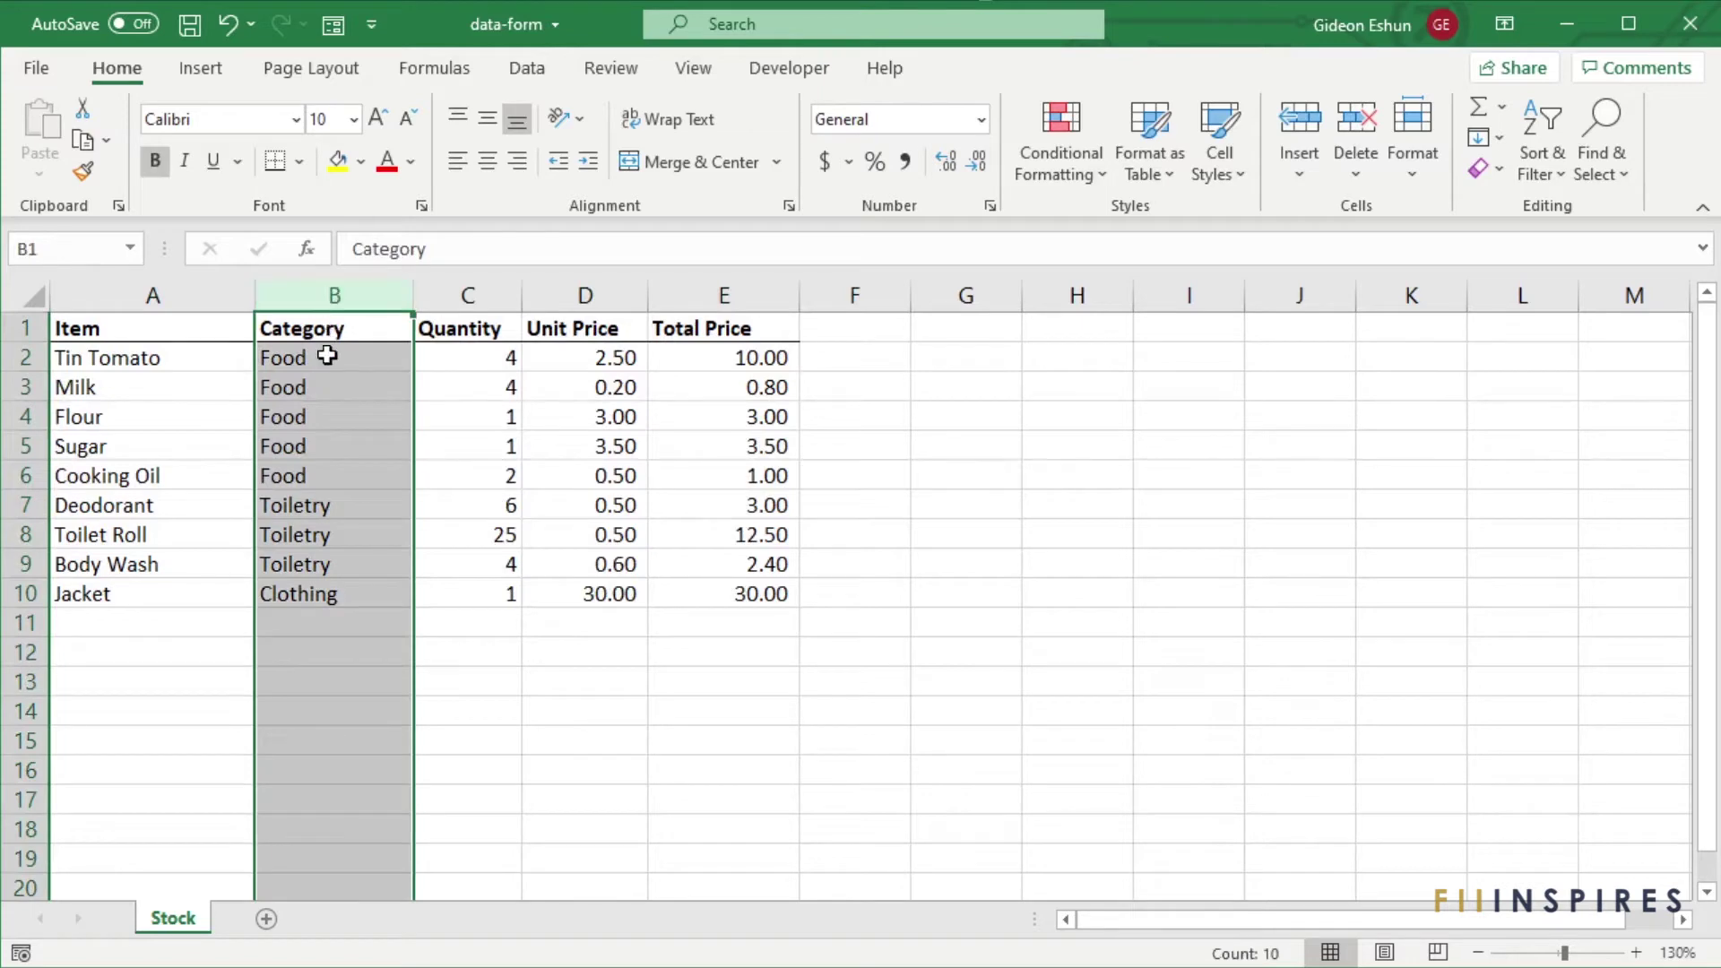
{"action": "left_click_drag", "start_coordinate": [327, 351], "coordinate": [344, 602]}
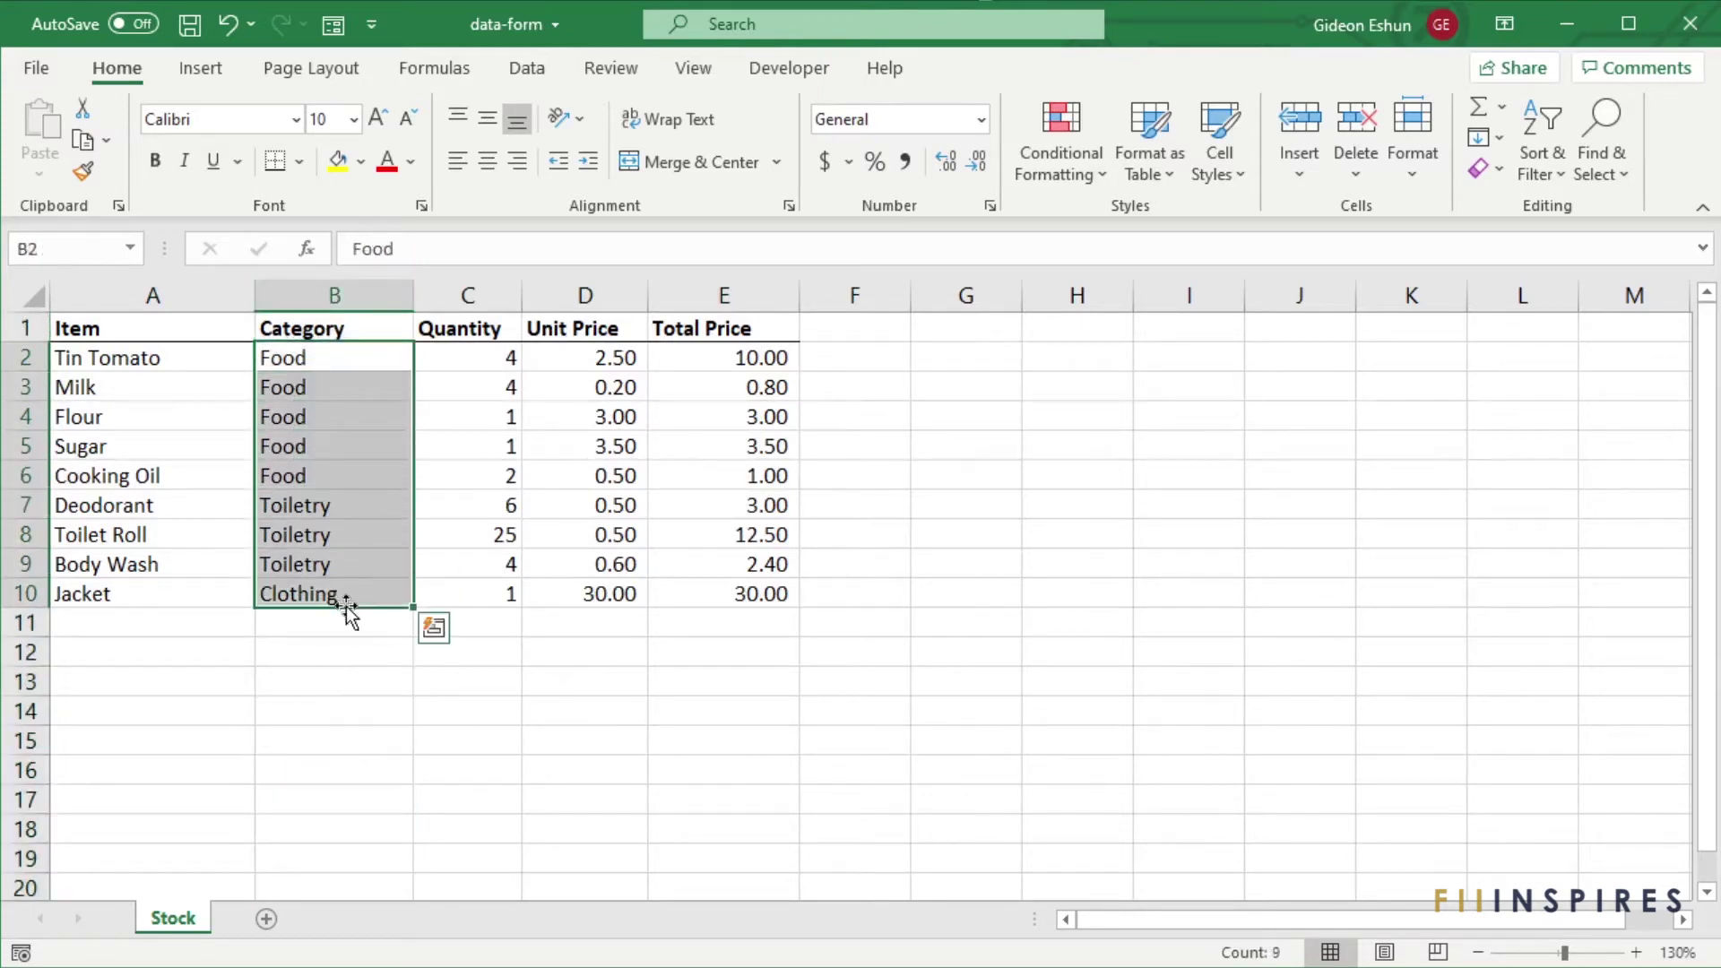
{"action": "left_click", "coordinate": [434, 499]}
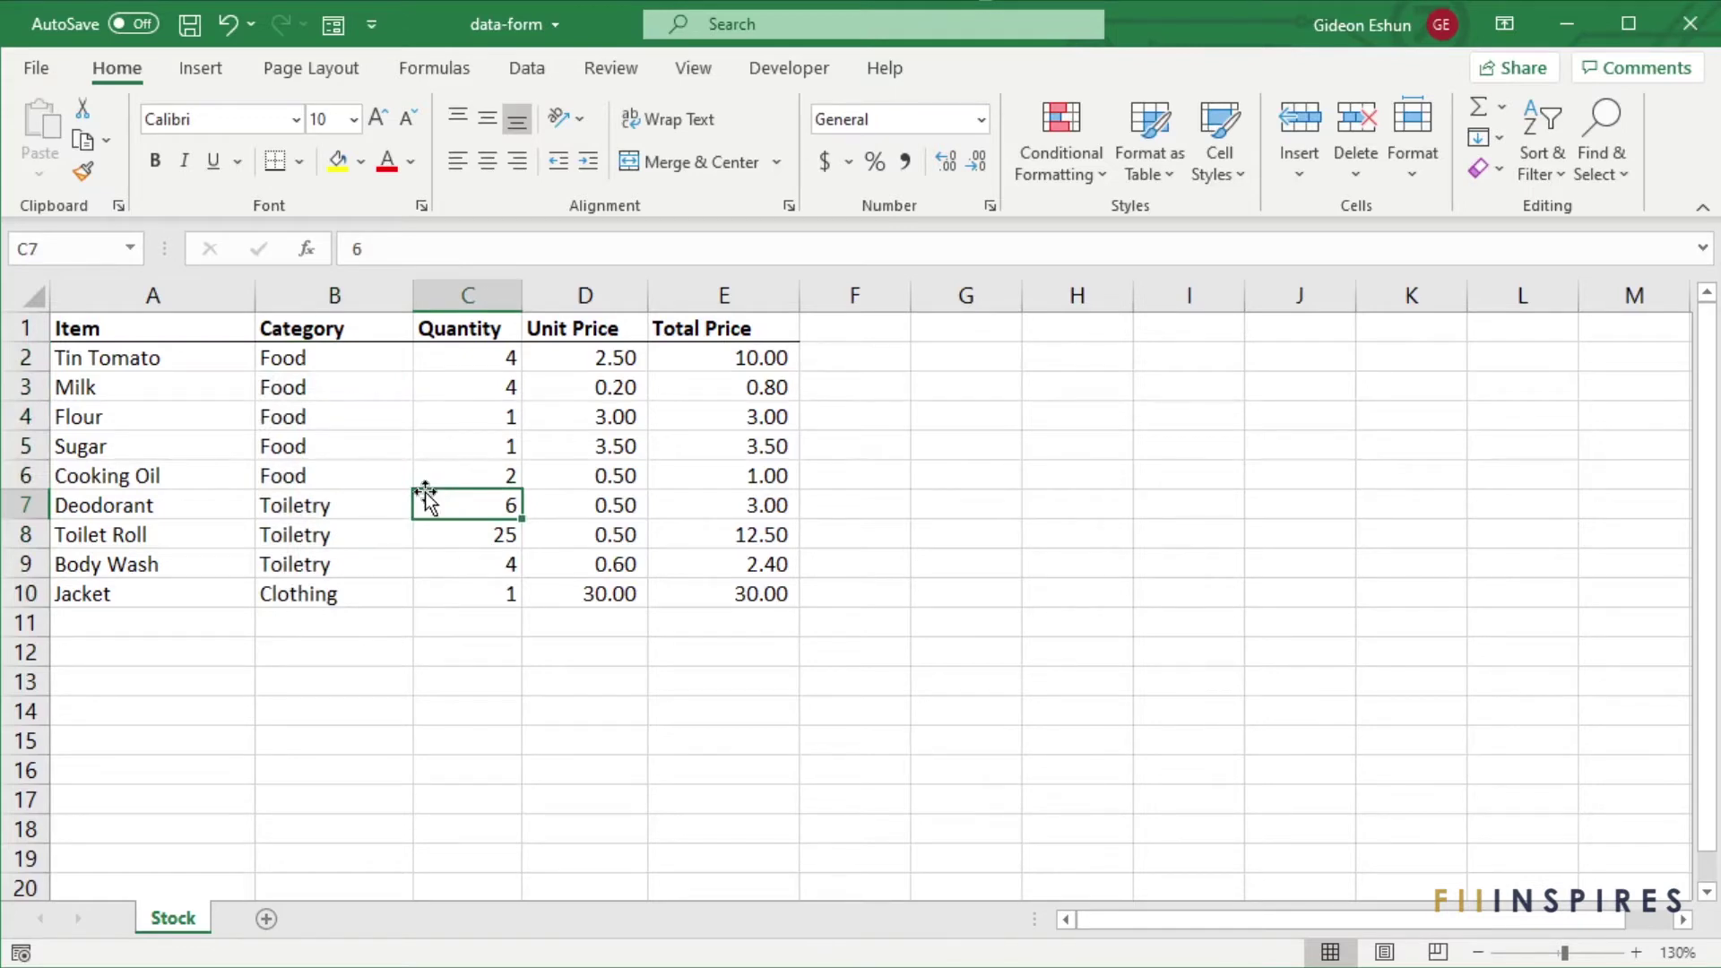
{"action": "left_click", "coordinate": [332, 294]}
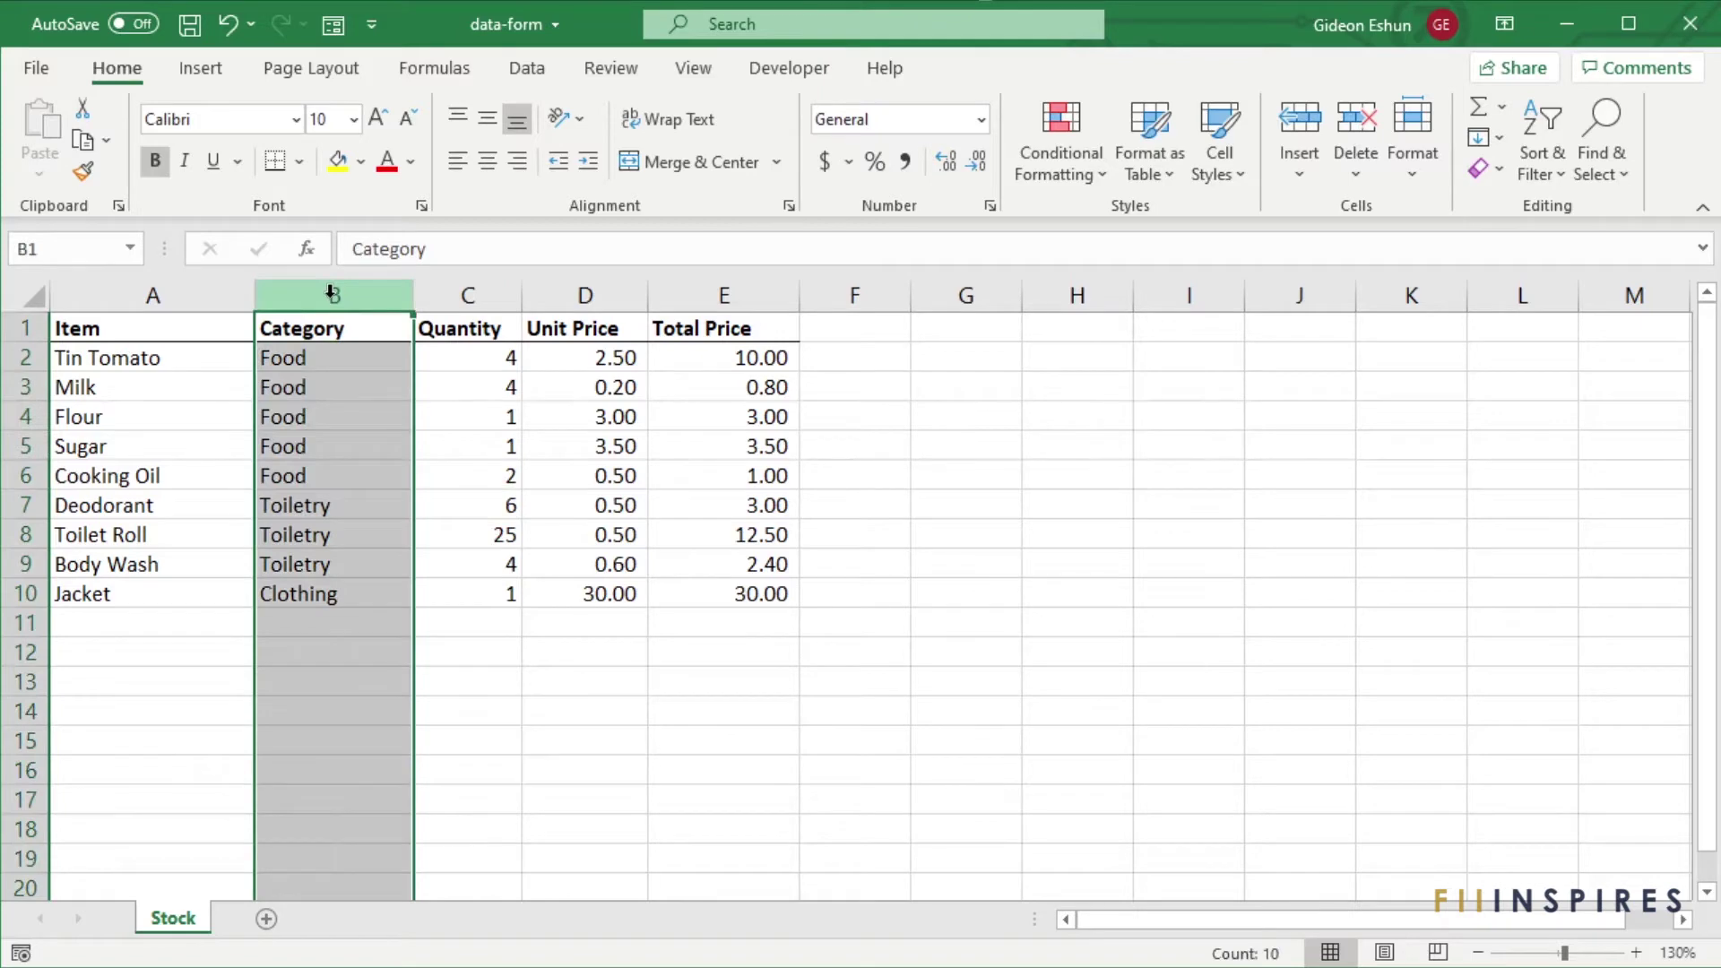
Step: Add a List data validation with source Clothing,Food,Toiletry to column B
{"action": "left_click", "coordinate": [527, 69]}
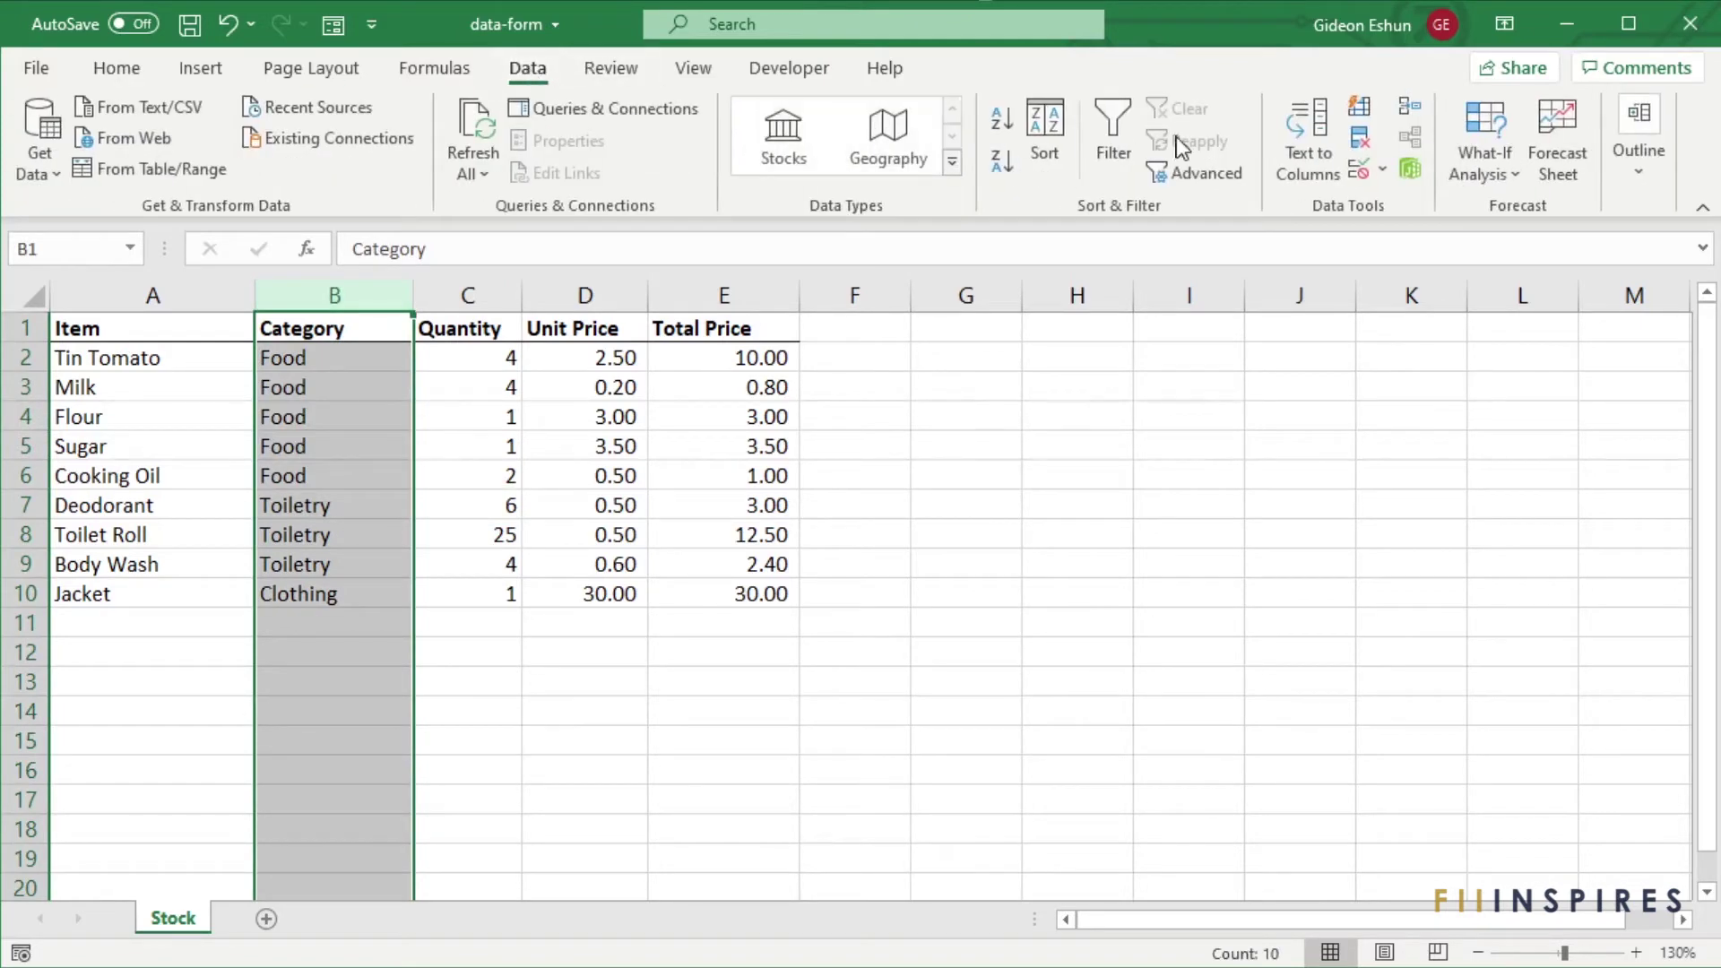
{"action": "left_click", "coordinate": [1359, 165]}
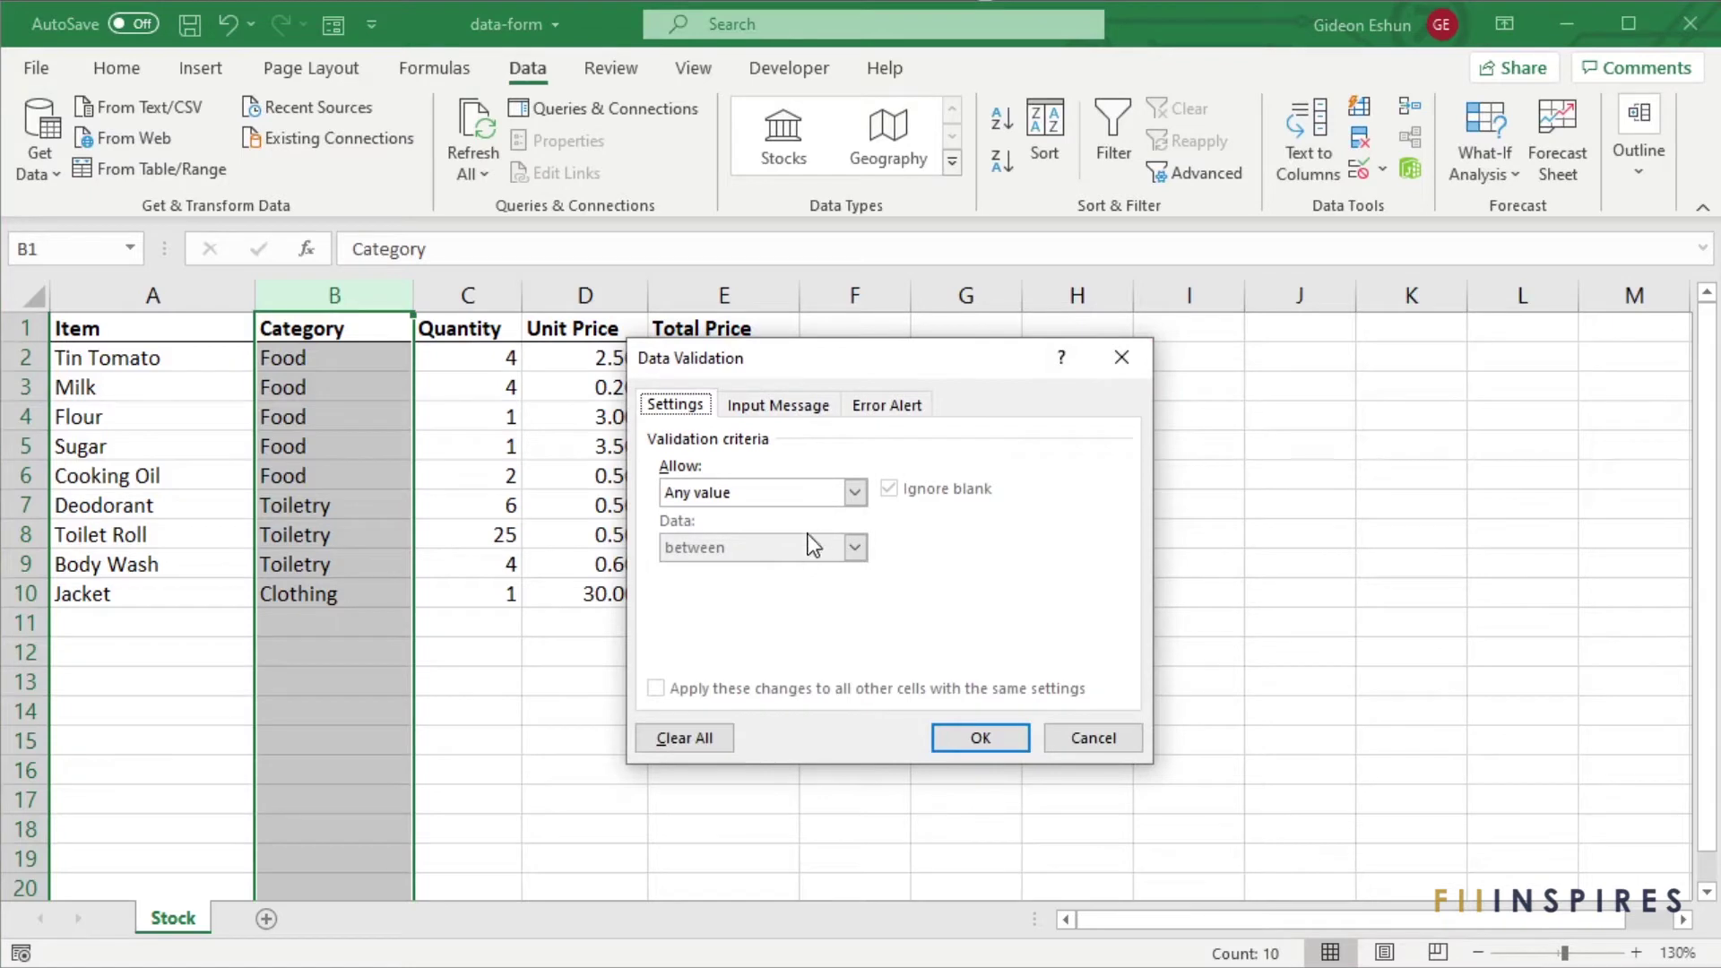
{"action": "left_click", "coordinate": [855, 494]}
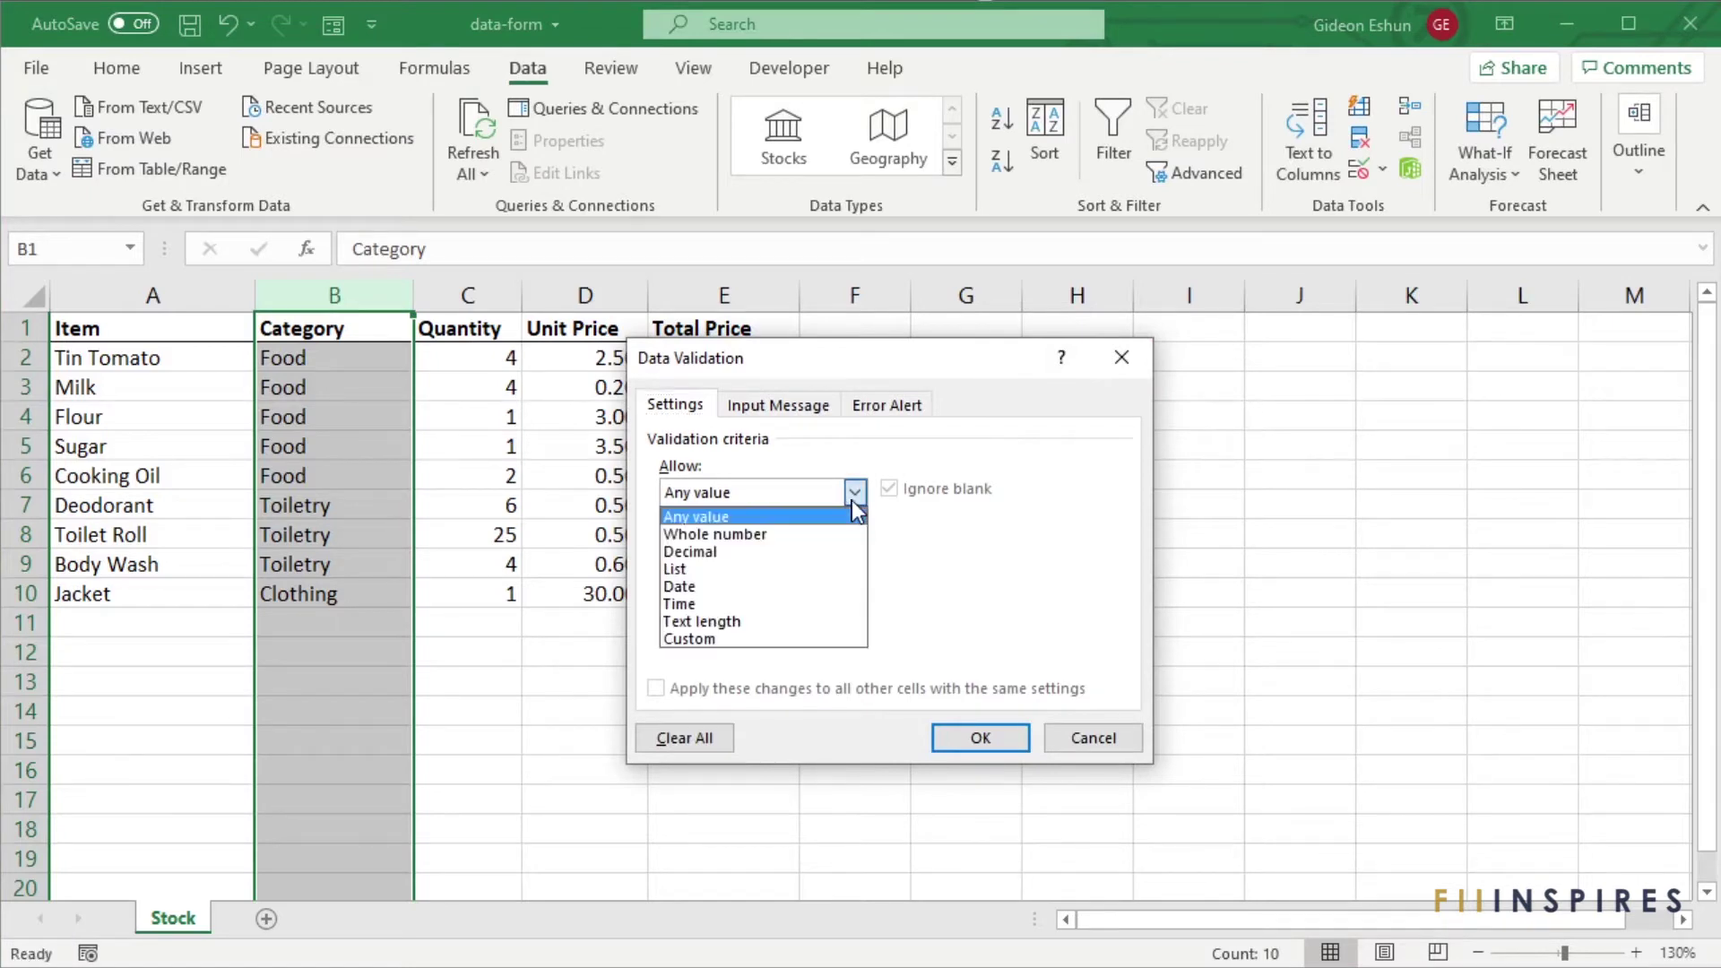
{"action": "left_click", "coordinate": [816, 568]}
{"action": "left_click", "coordinate": [801, 597]}
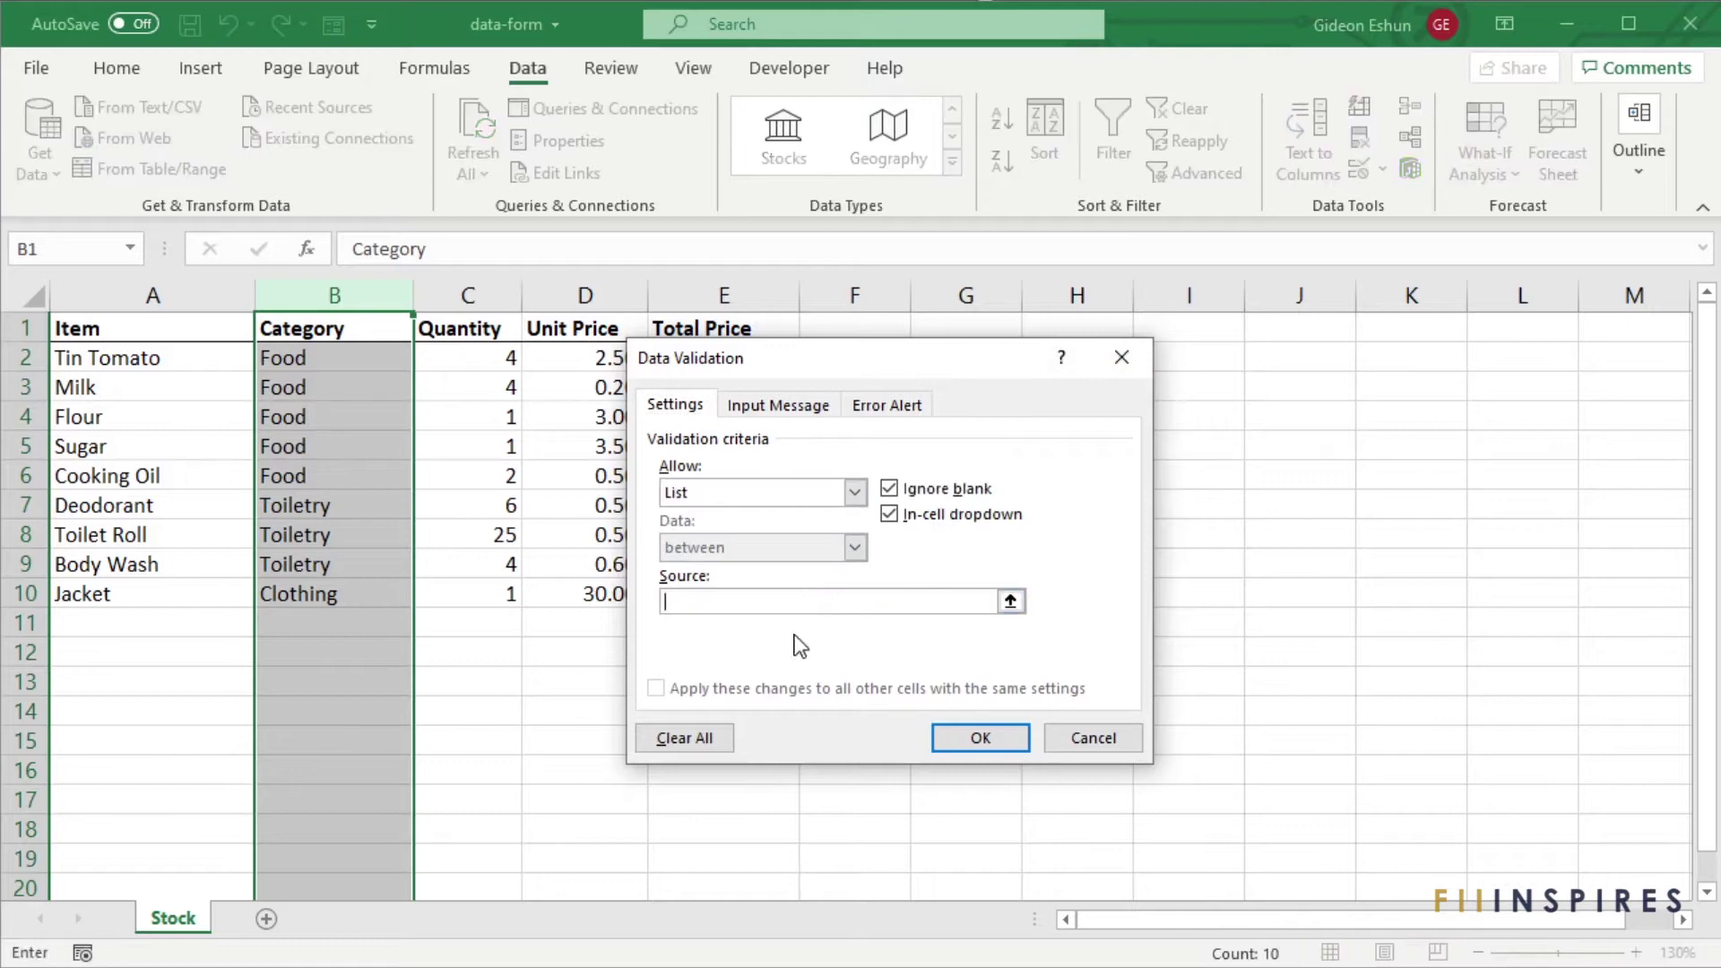
{"action": "type", "text": "Clothing,Food,Toiletry"}
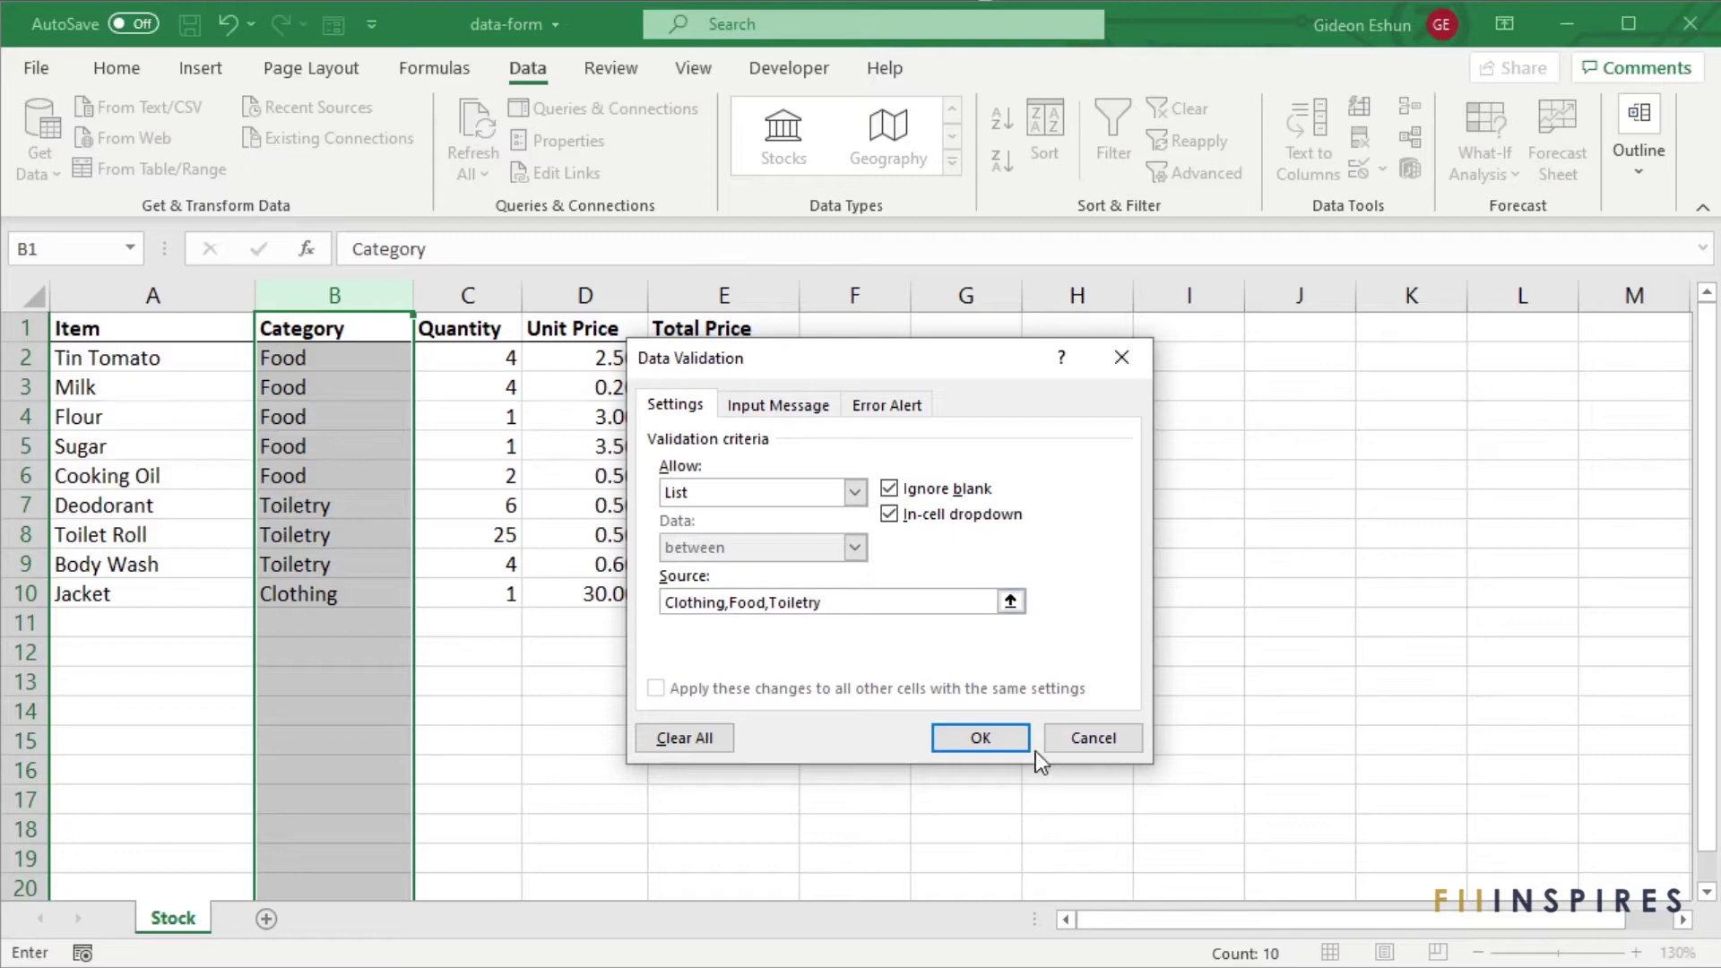
{"action": "left_click", "coordinate": [985, 740]}
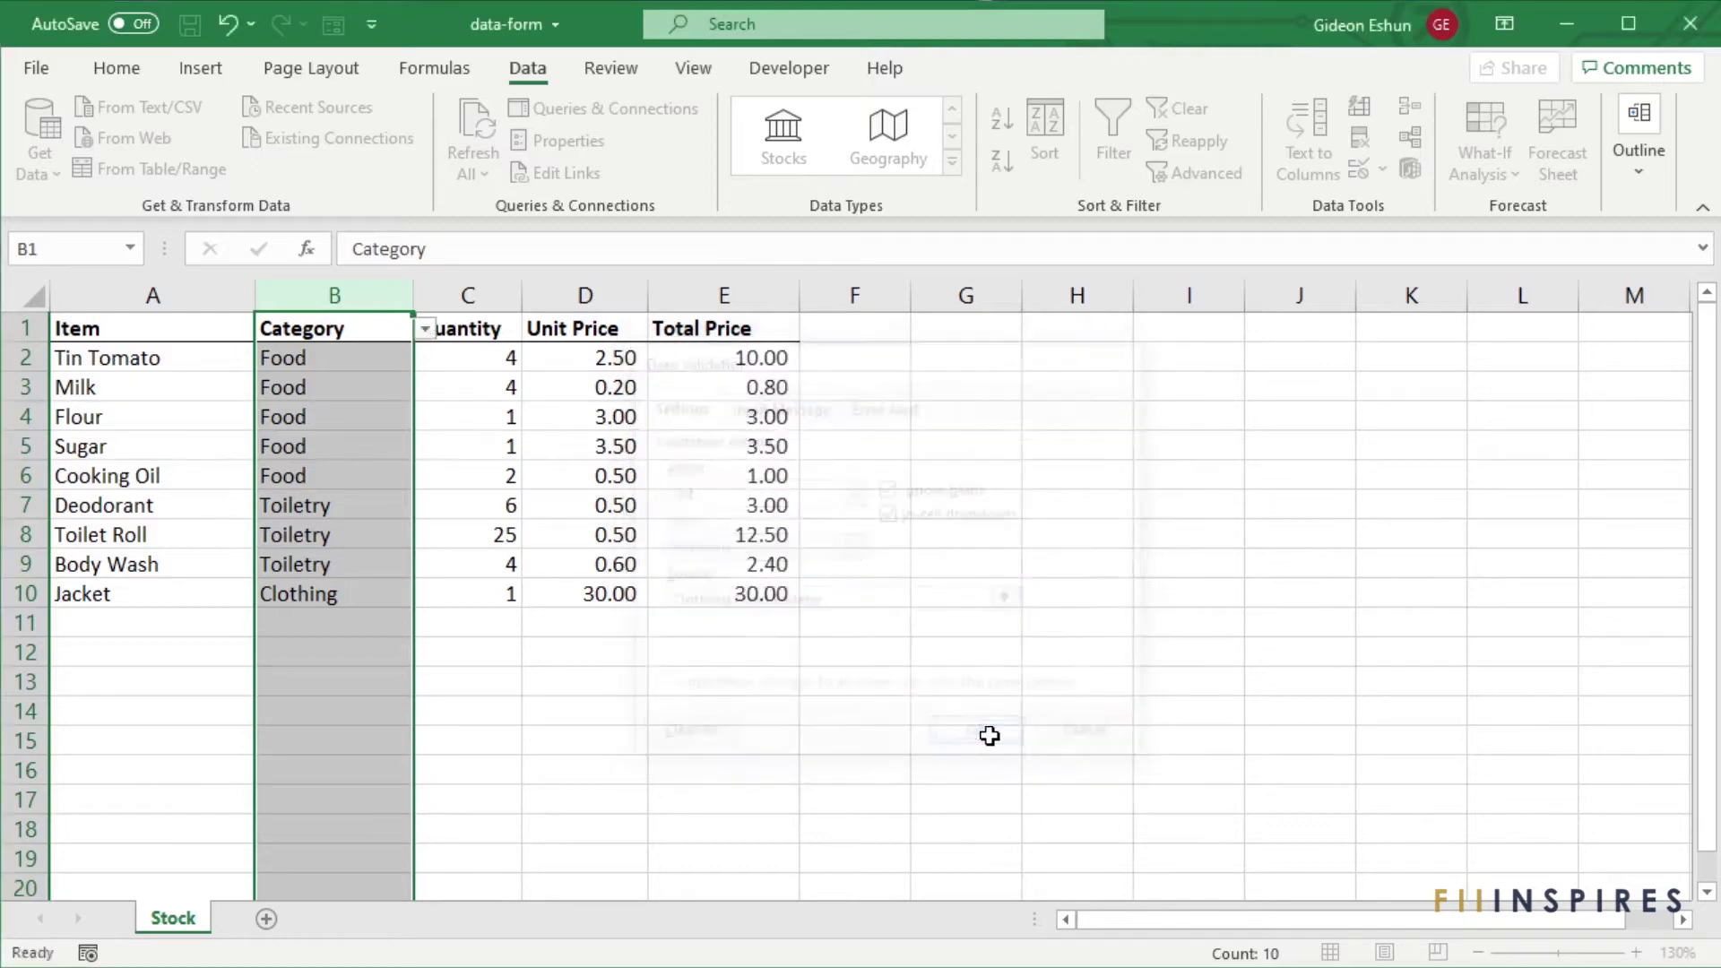
{"action": "left_click", "coordinate": [385, 361]}
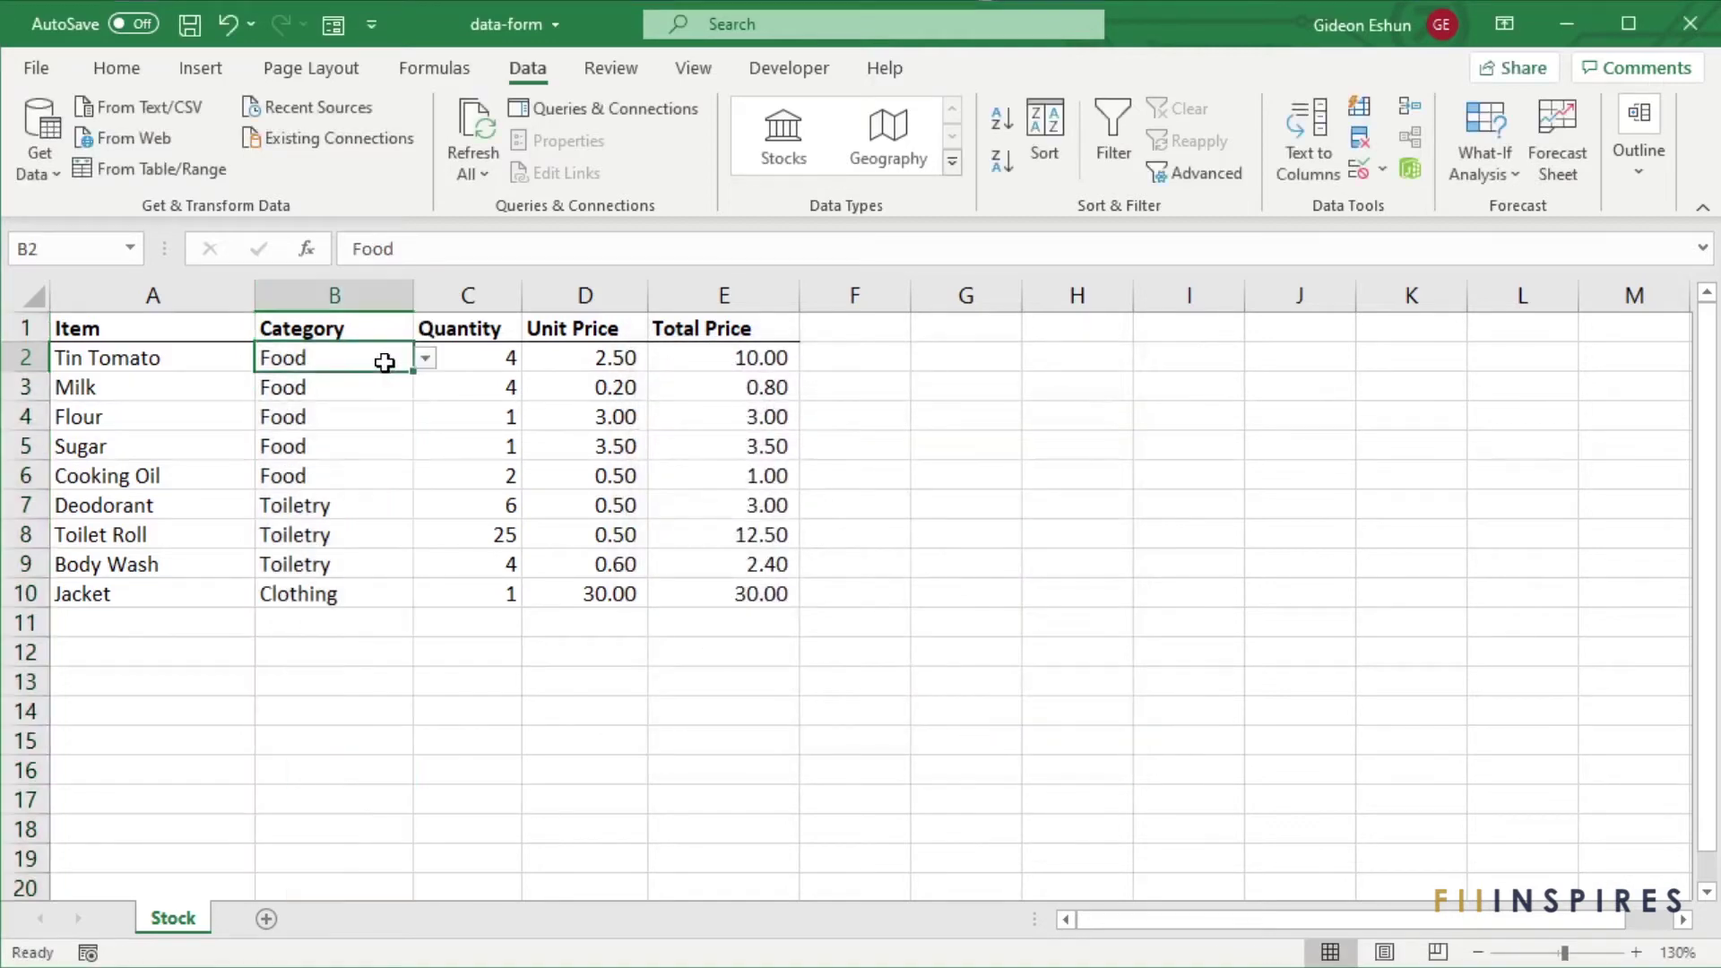
{"action": "left_click", "coordinate": [426, 361]}
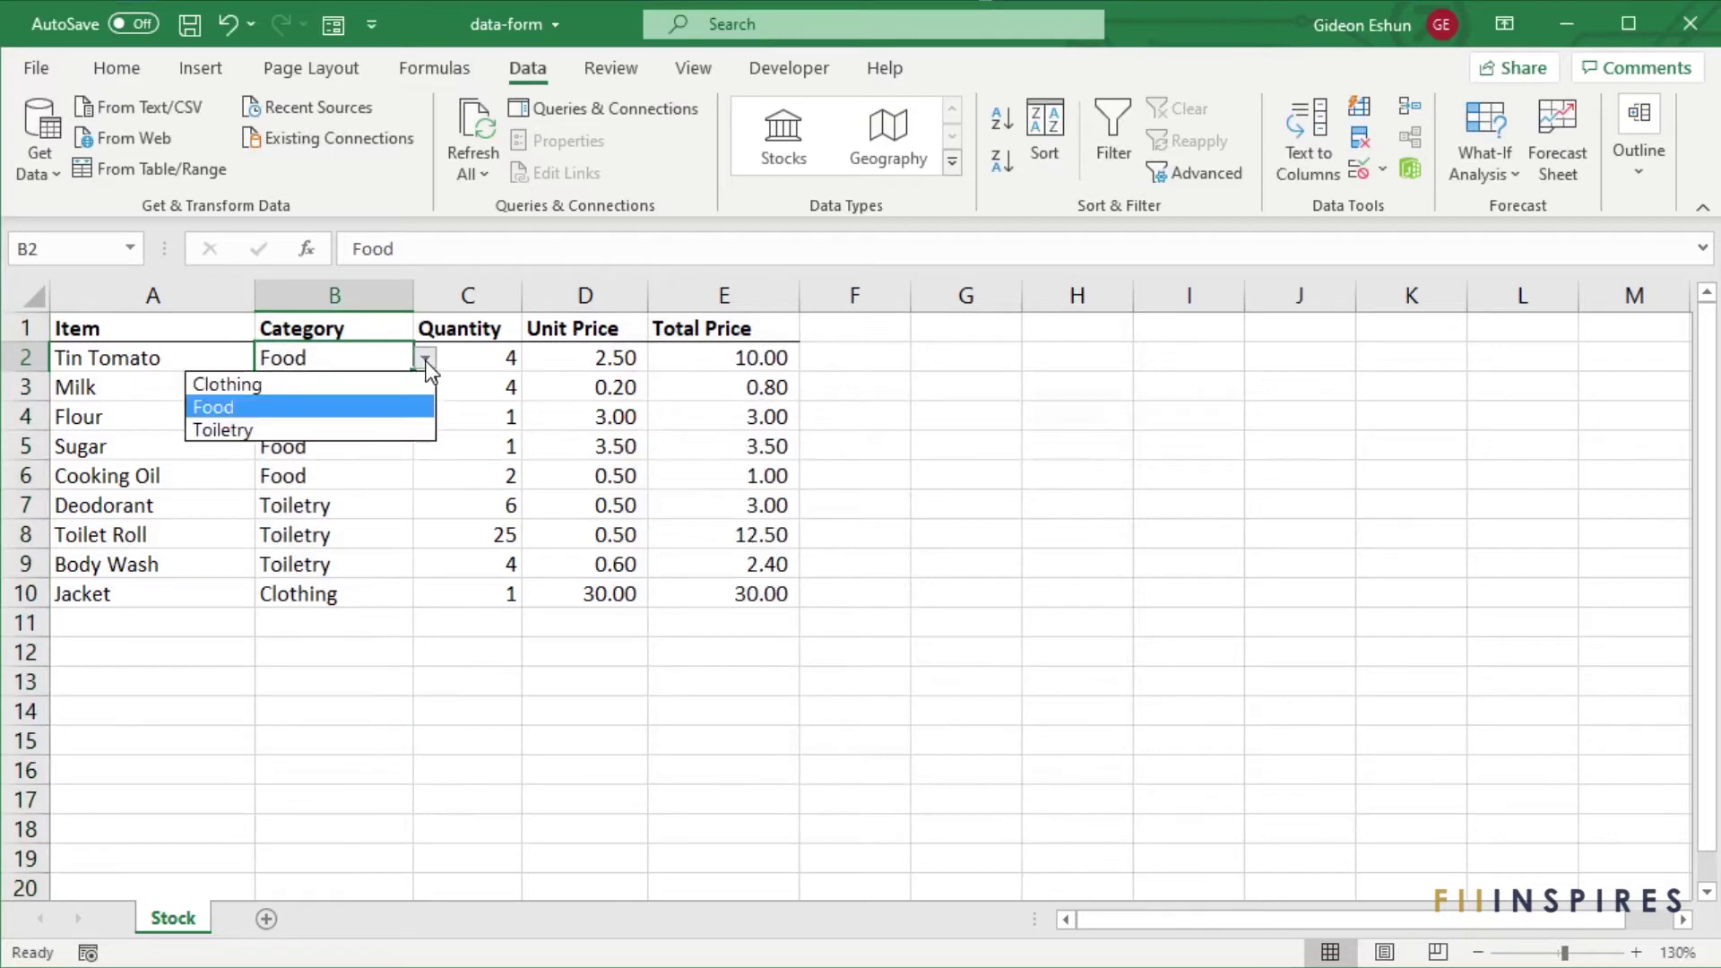
{"action": "left_click", "coordinate": [426, 360]}
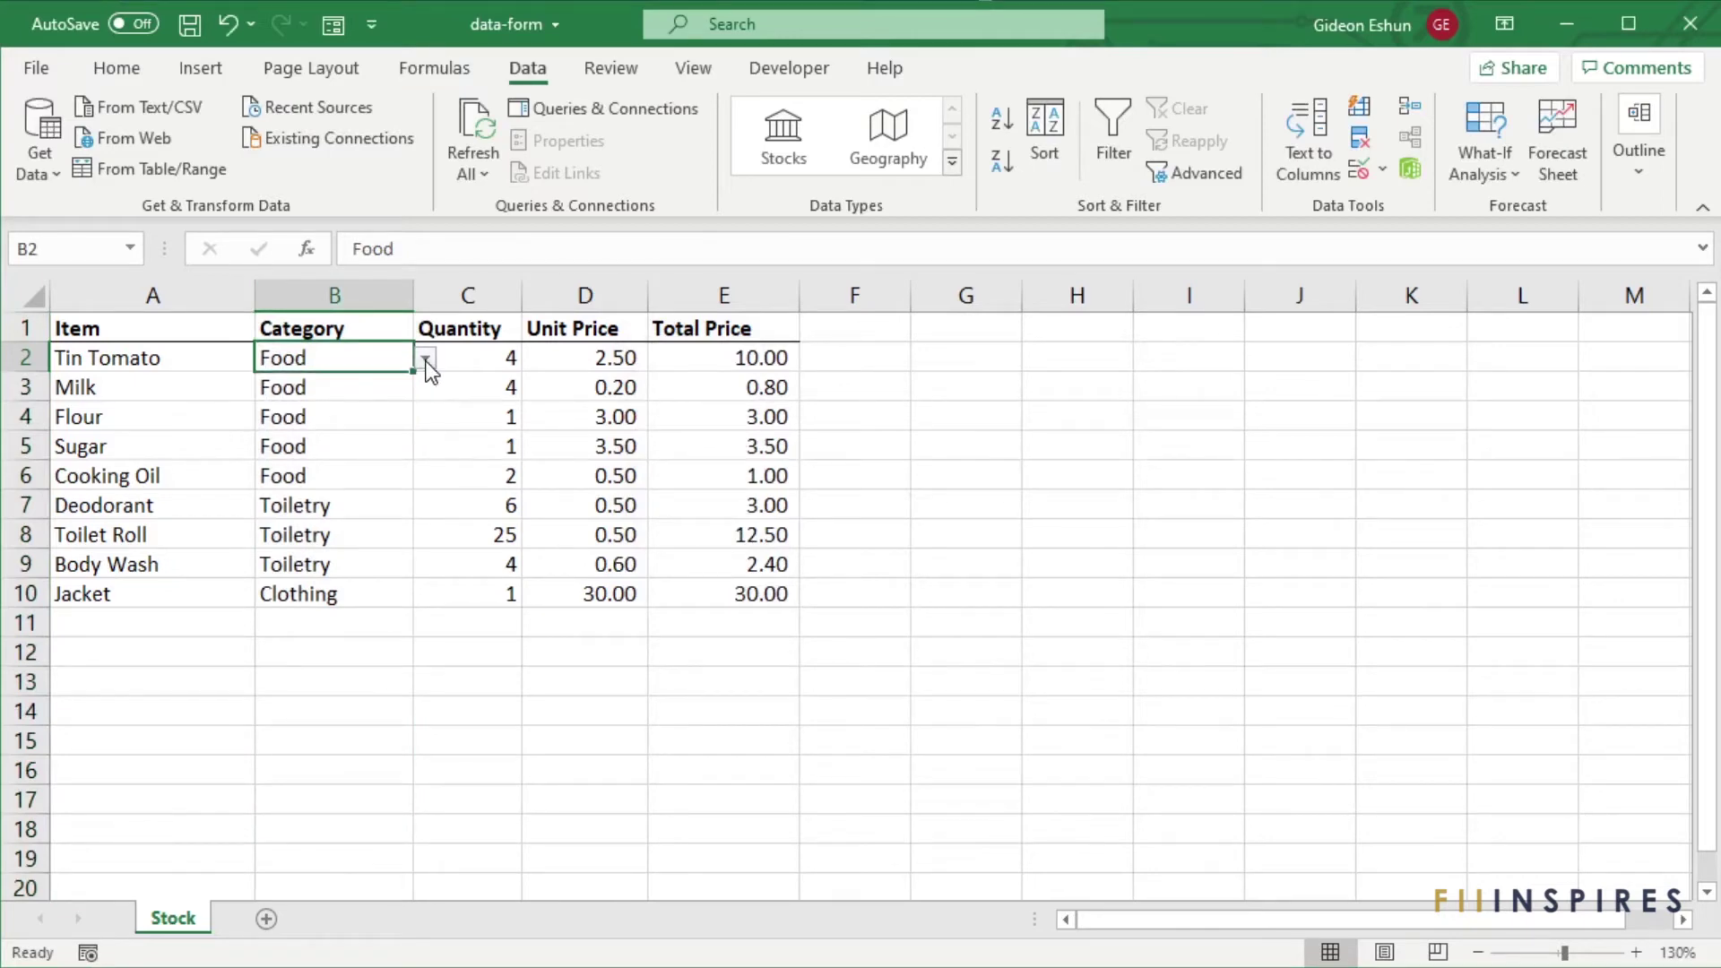
{"action": "left_click", "coordinate": [366, 625]}
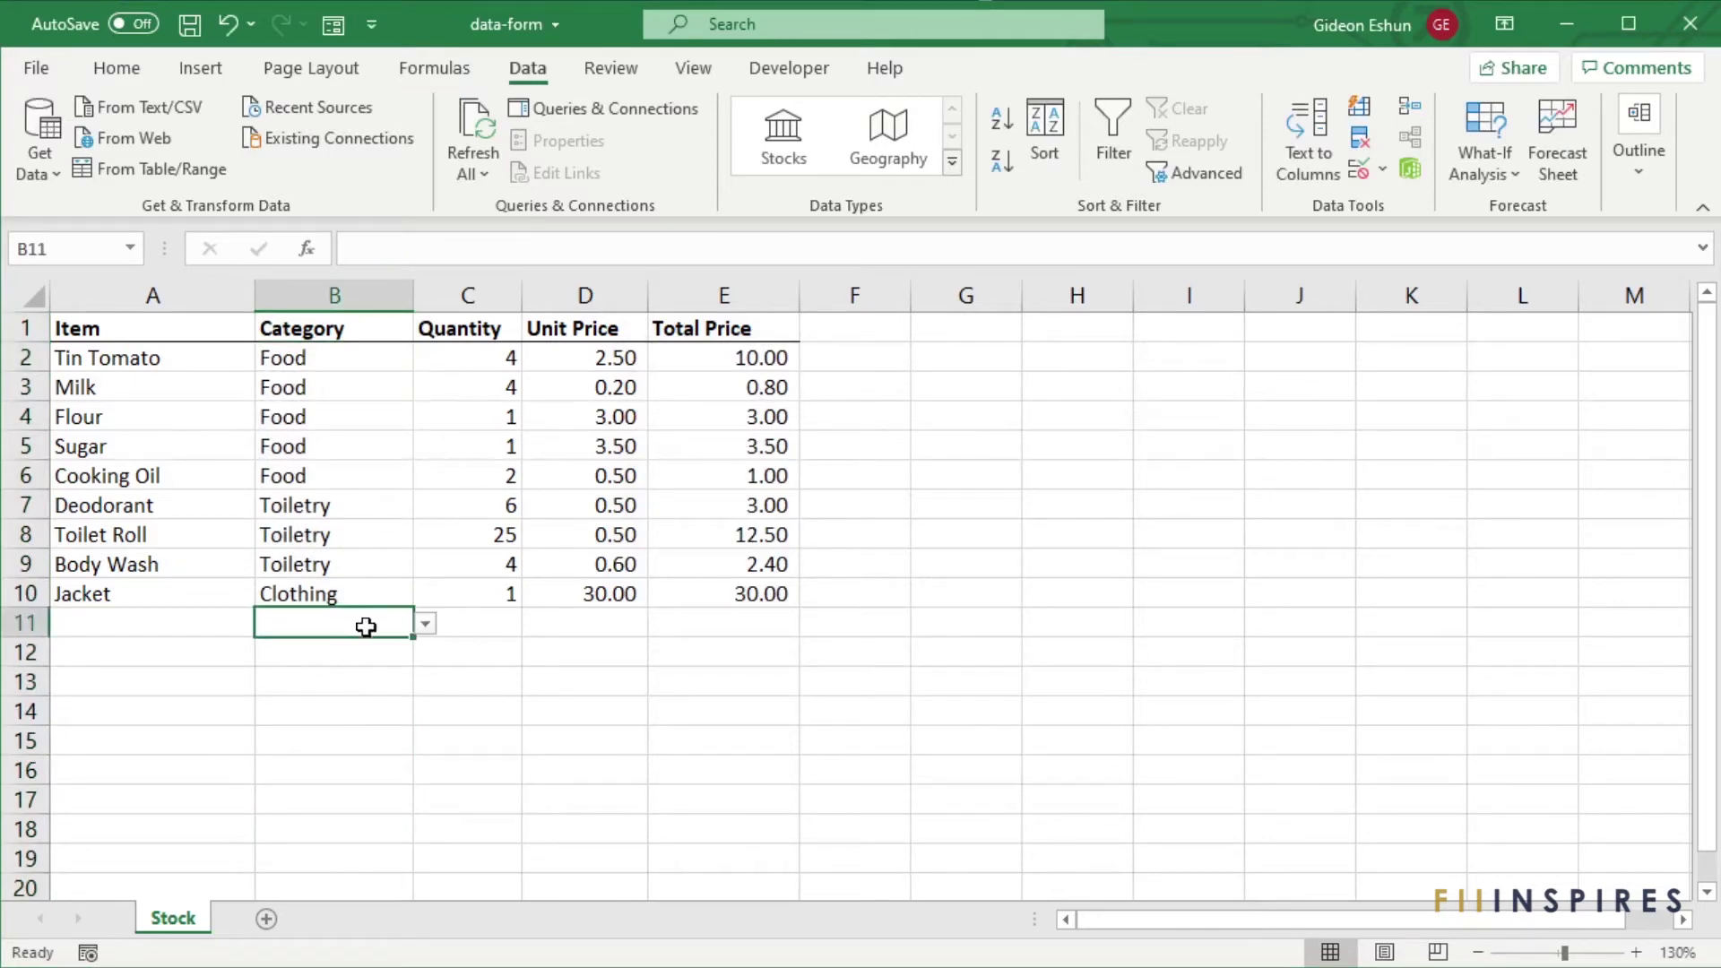
{"action": "left_click", "coordinate": [423, 624]}
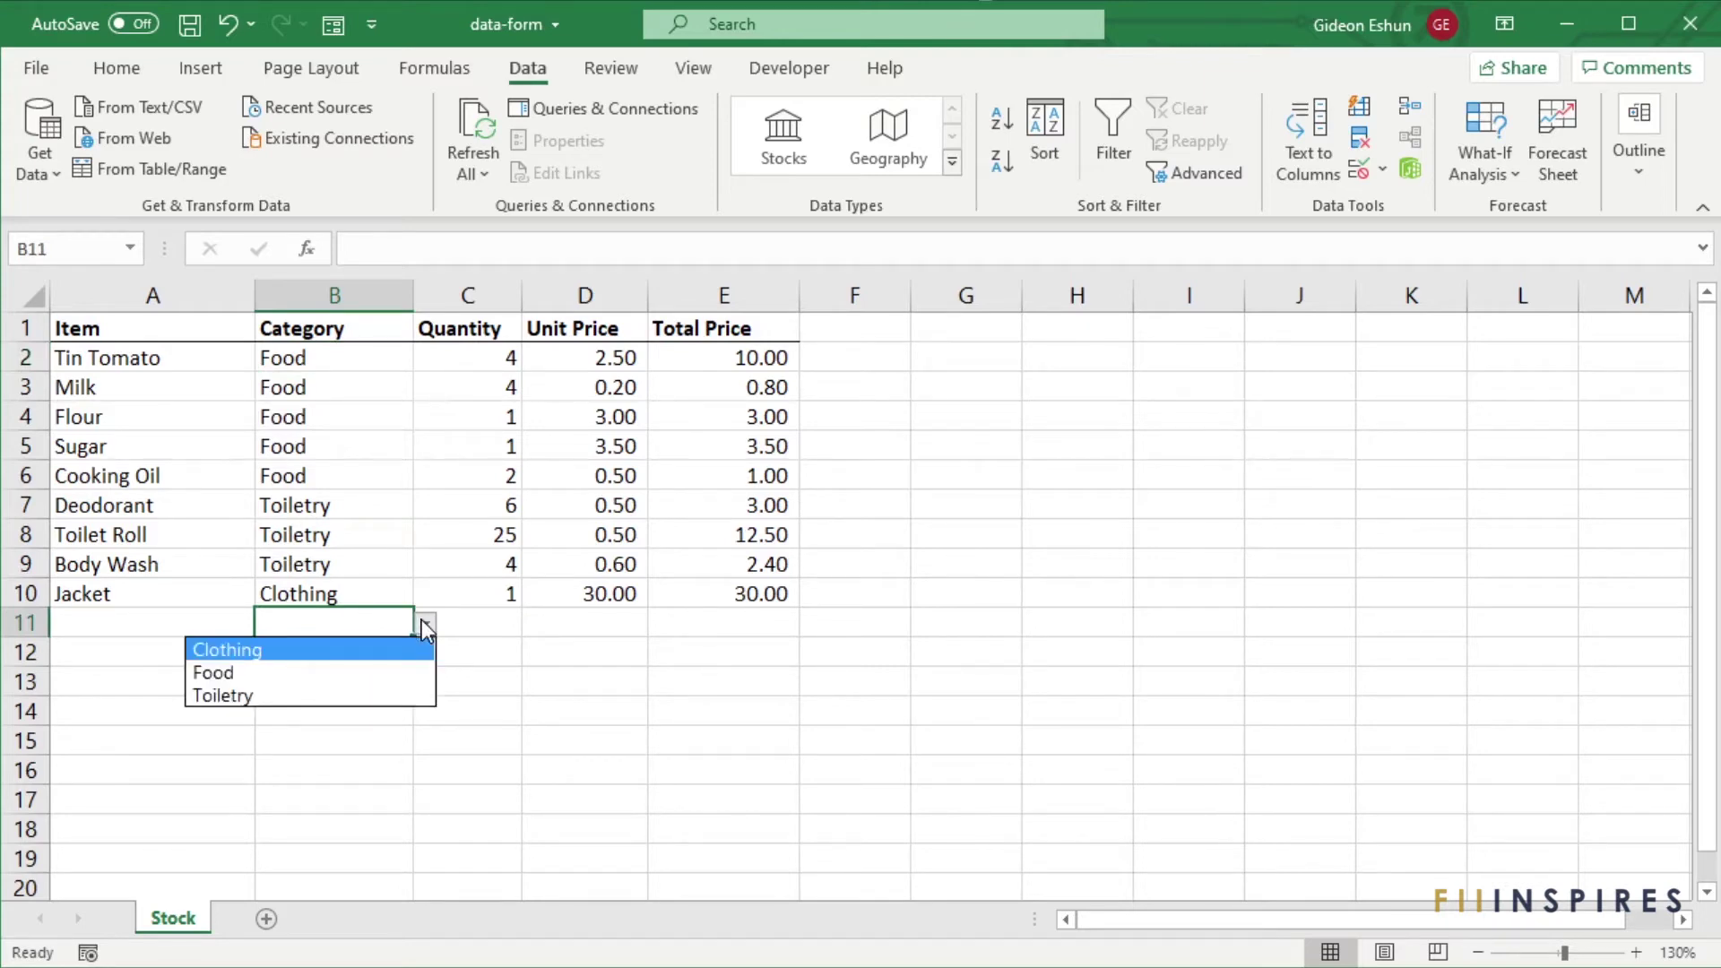
{"action": "left_click", "coordinate": [423, 626]}
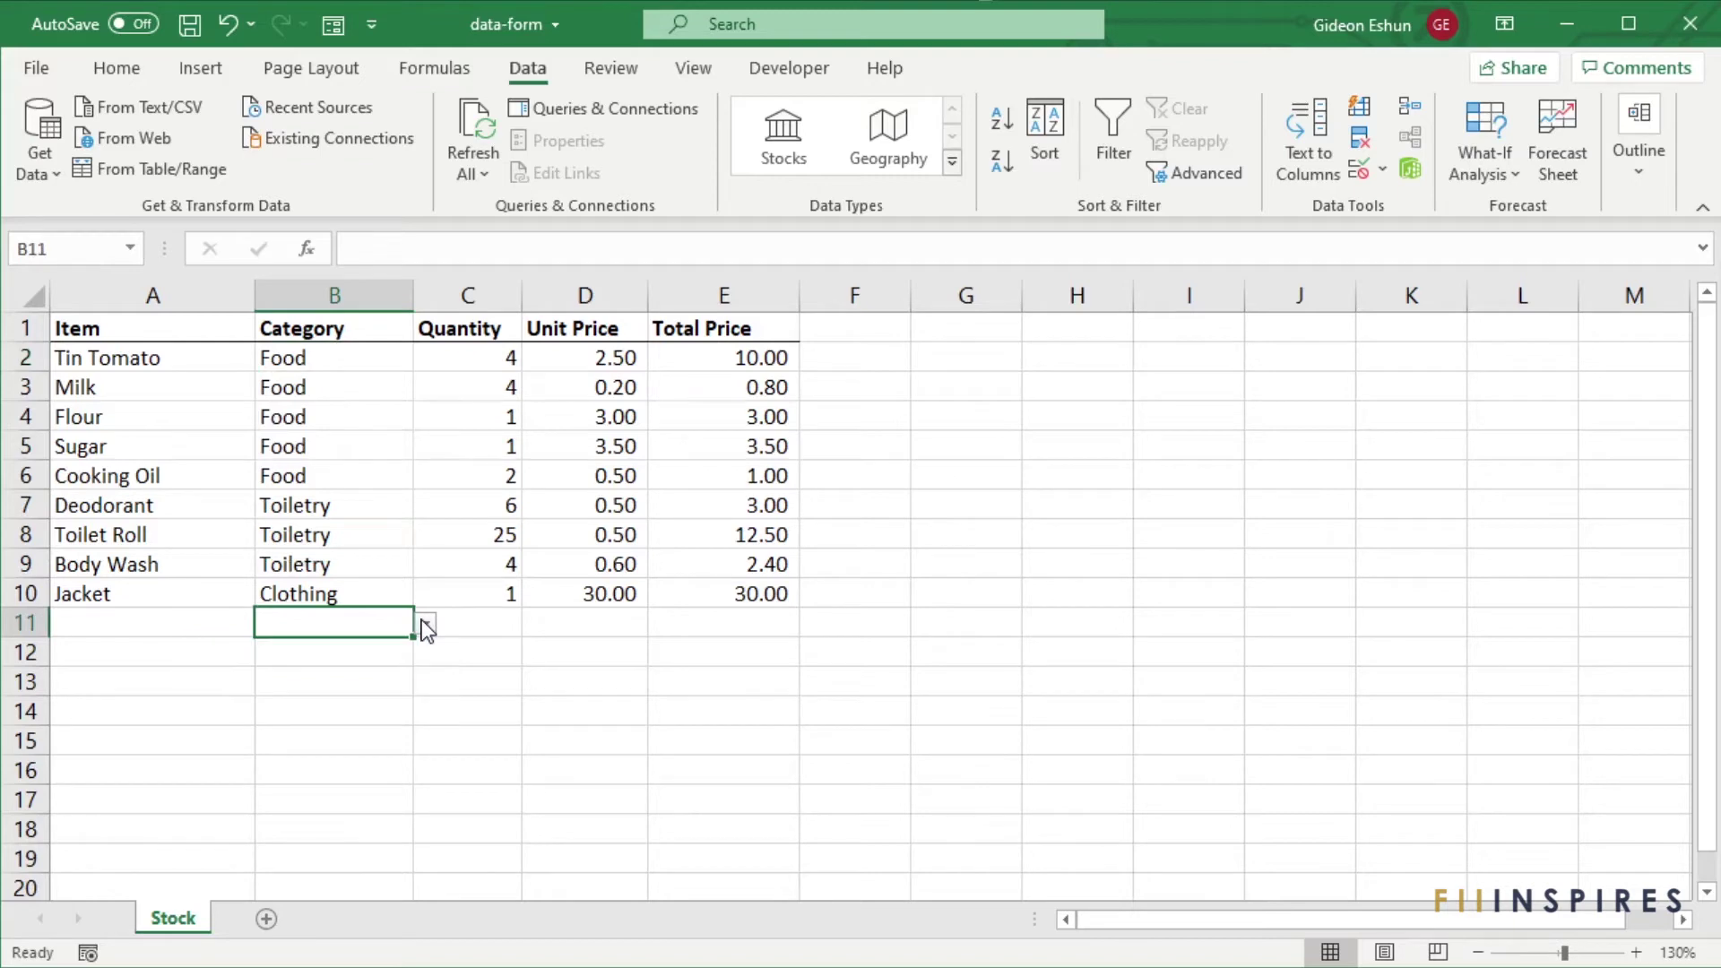
{"action": "left_click", "coordinate": [492, 532]}
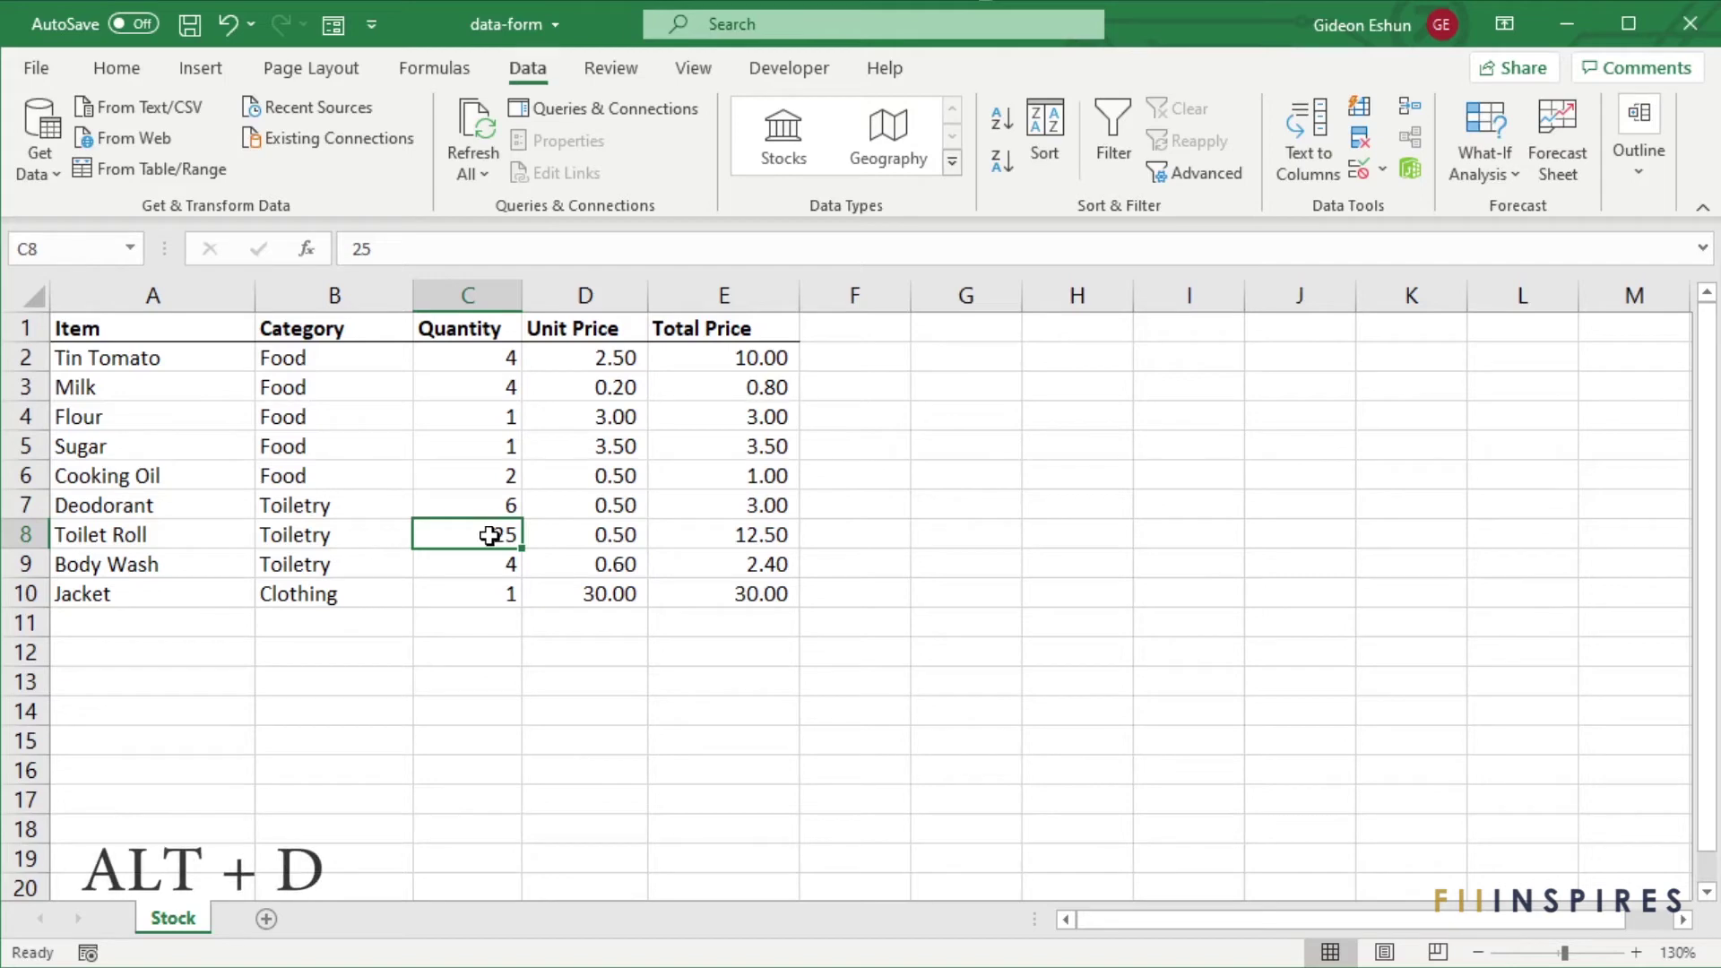
{"action": "key", "text": "alt+d"}
Step: Open the Stock data form and enter a new record: Shoe, Footwear, quantity 1, price 60
{"action": "key", "text": "o"}
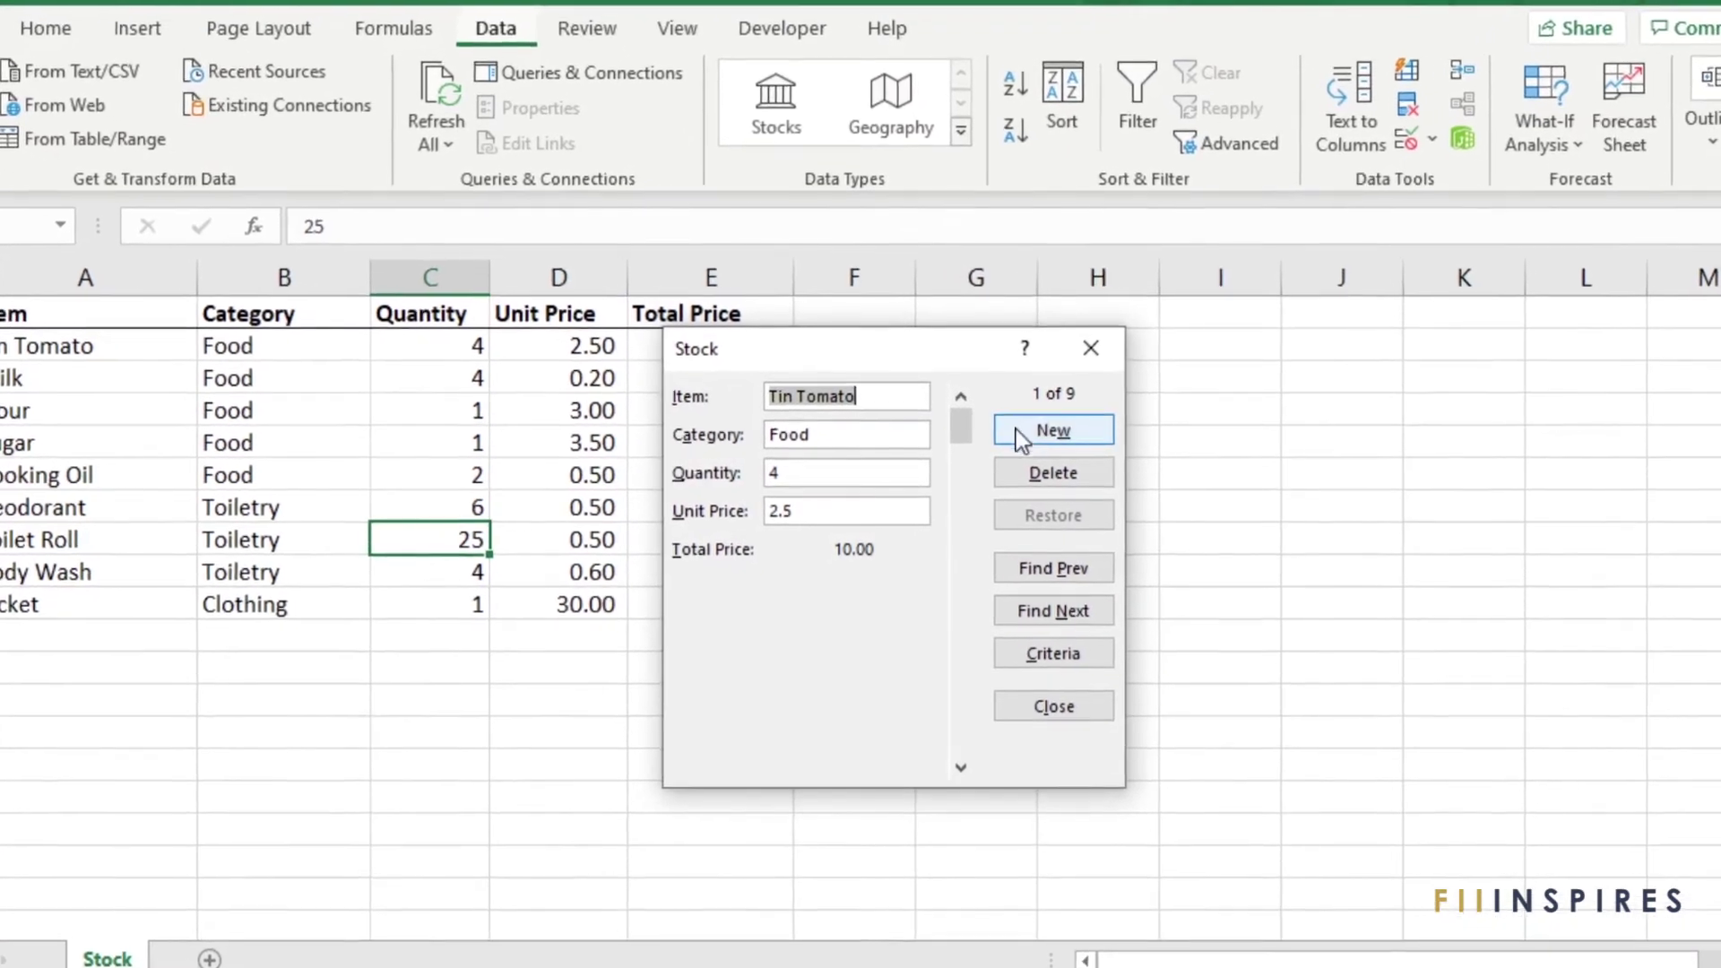
{"action": "left_click", "coordinate": [1021, 436]}
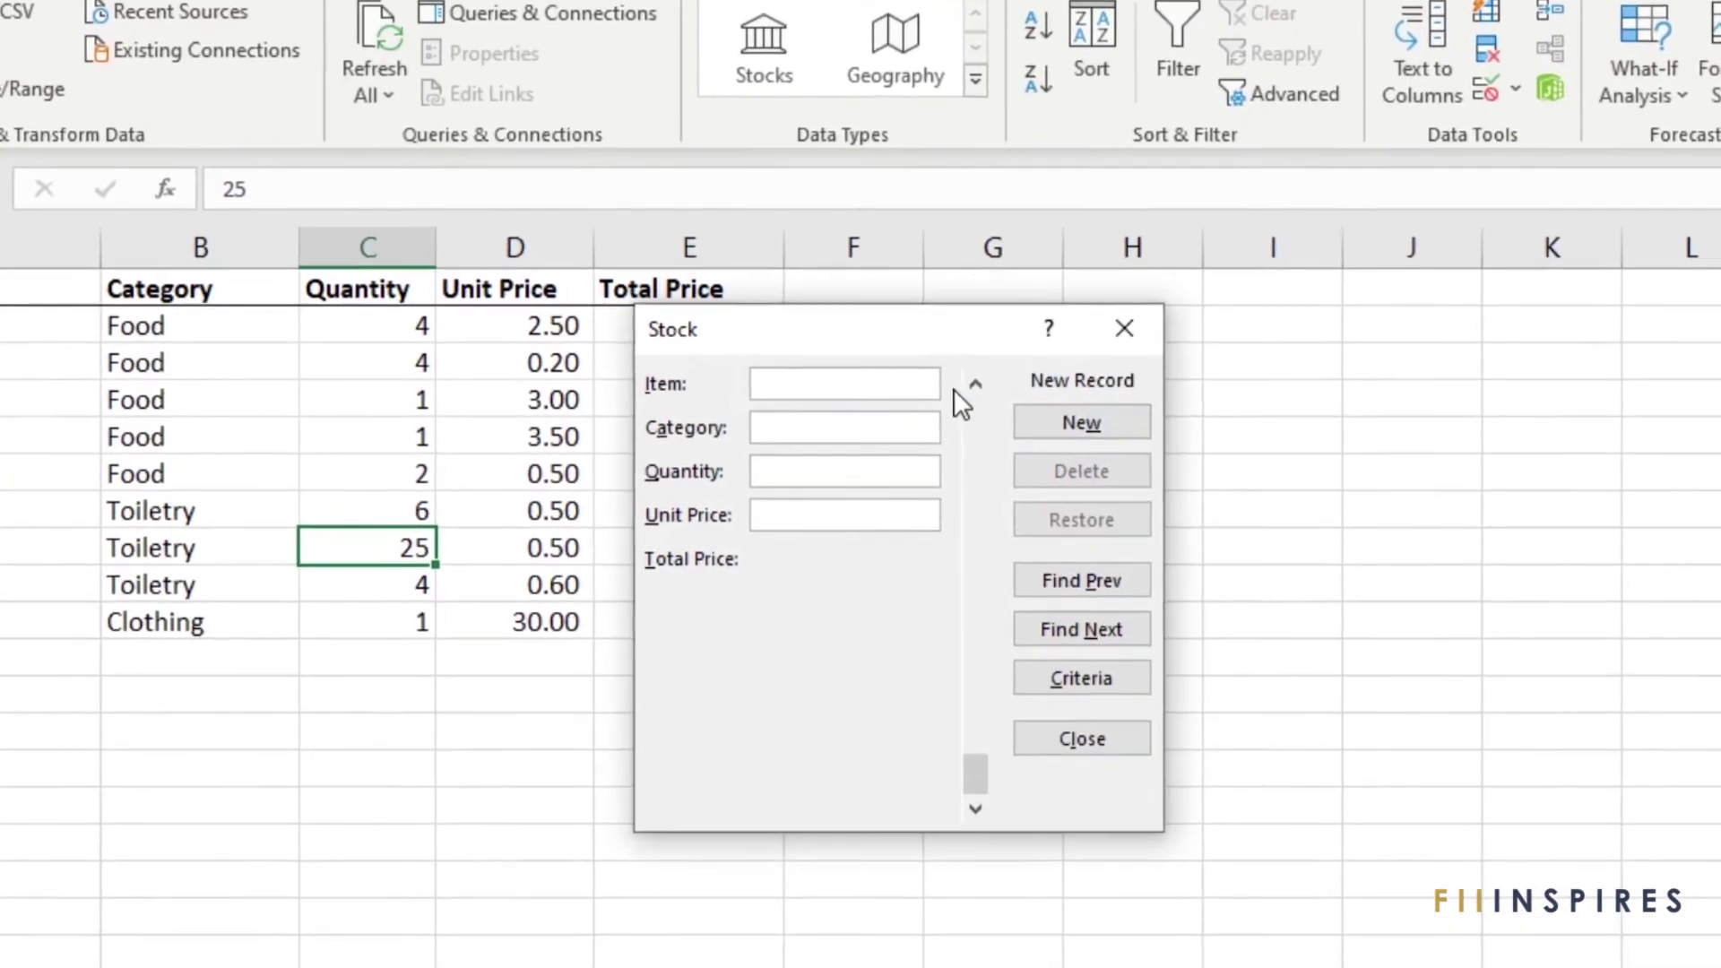
{"action": "type", "text": "Shoe"}
{"action": "key", "text": "Tab"}
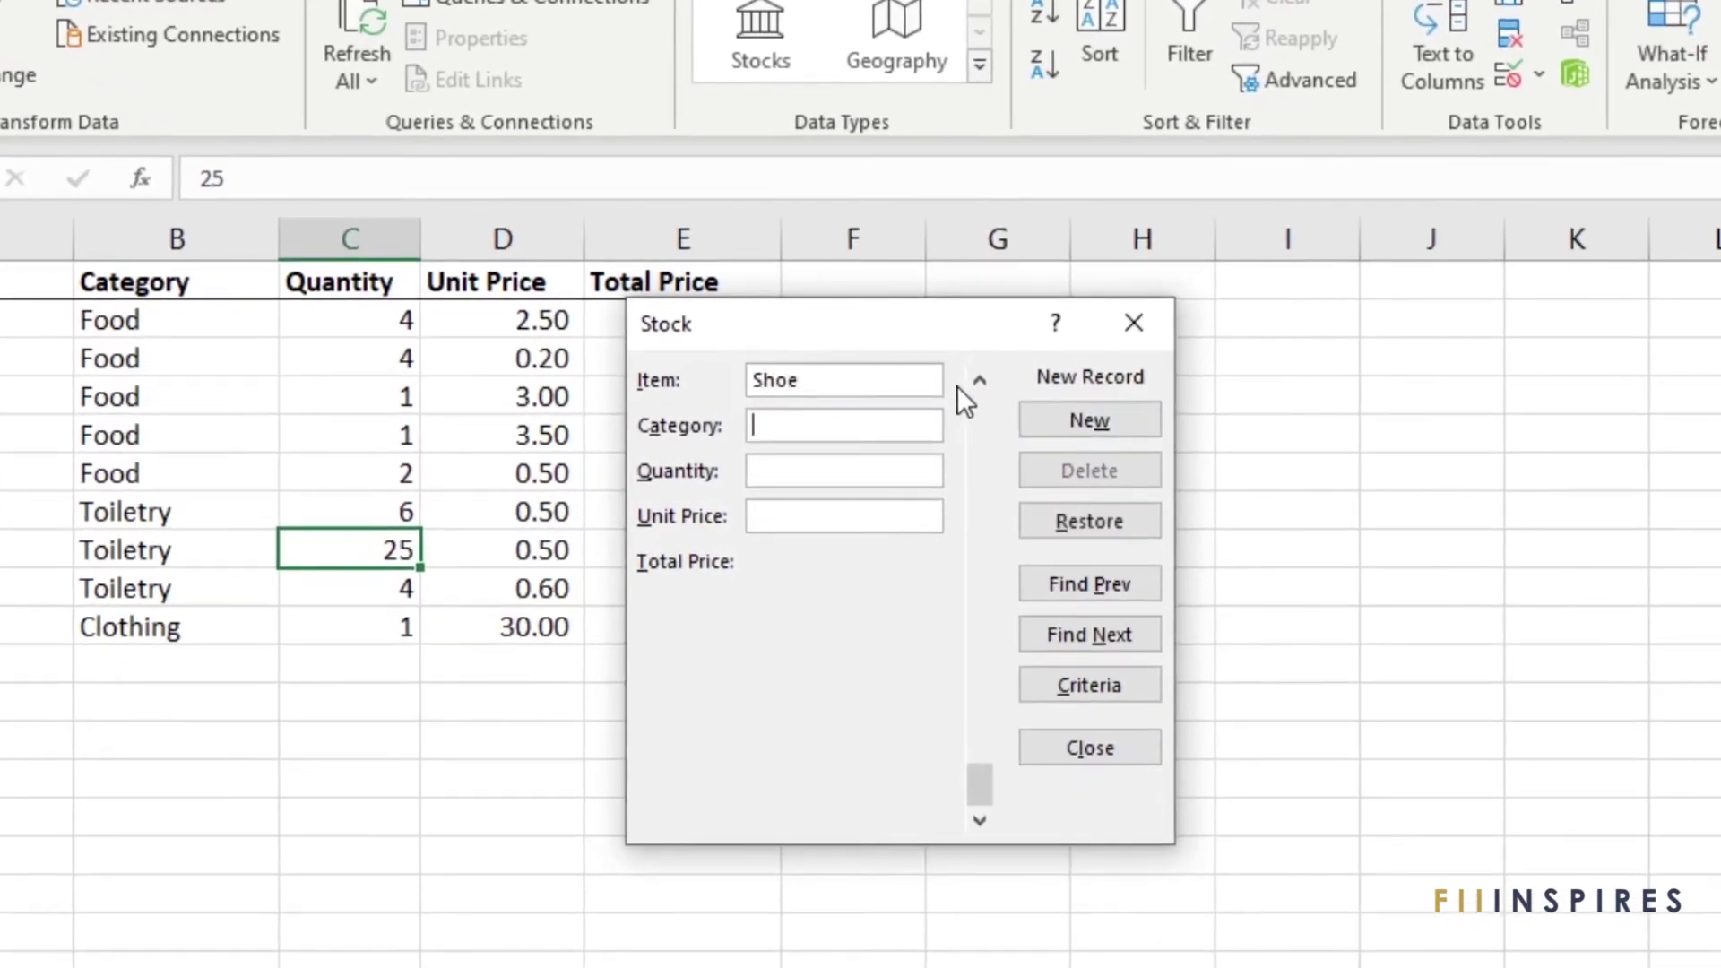
{"action": "type", "text": "Footwear"}
{"action": "key", "text": "Tab"}
{"action": "type", "text": "1"}
{"action": "key", "text": "Tab"}
{"action": "type", "text": "60"}
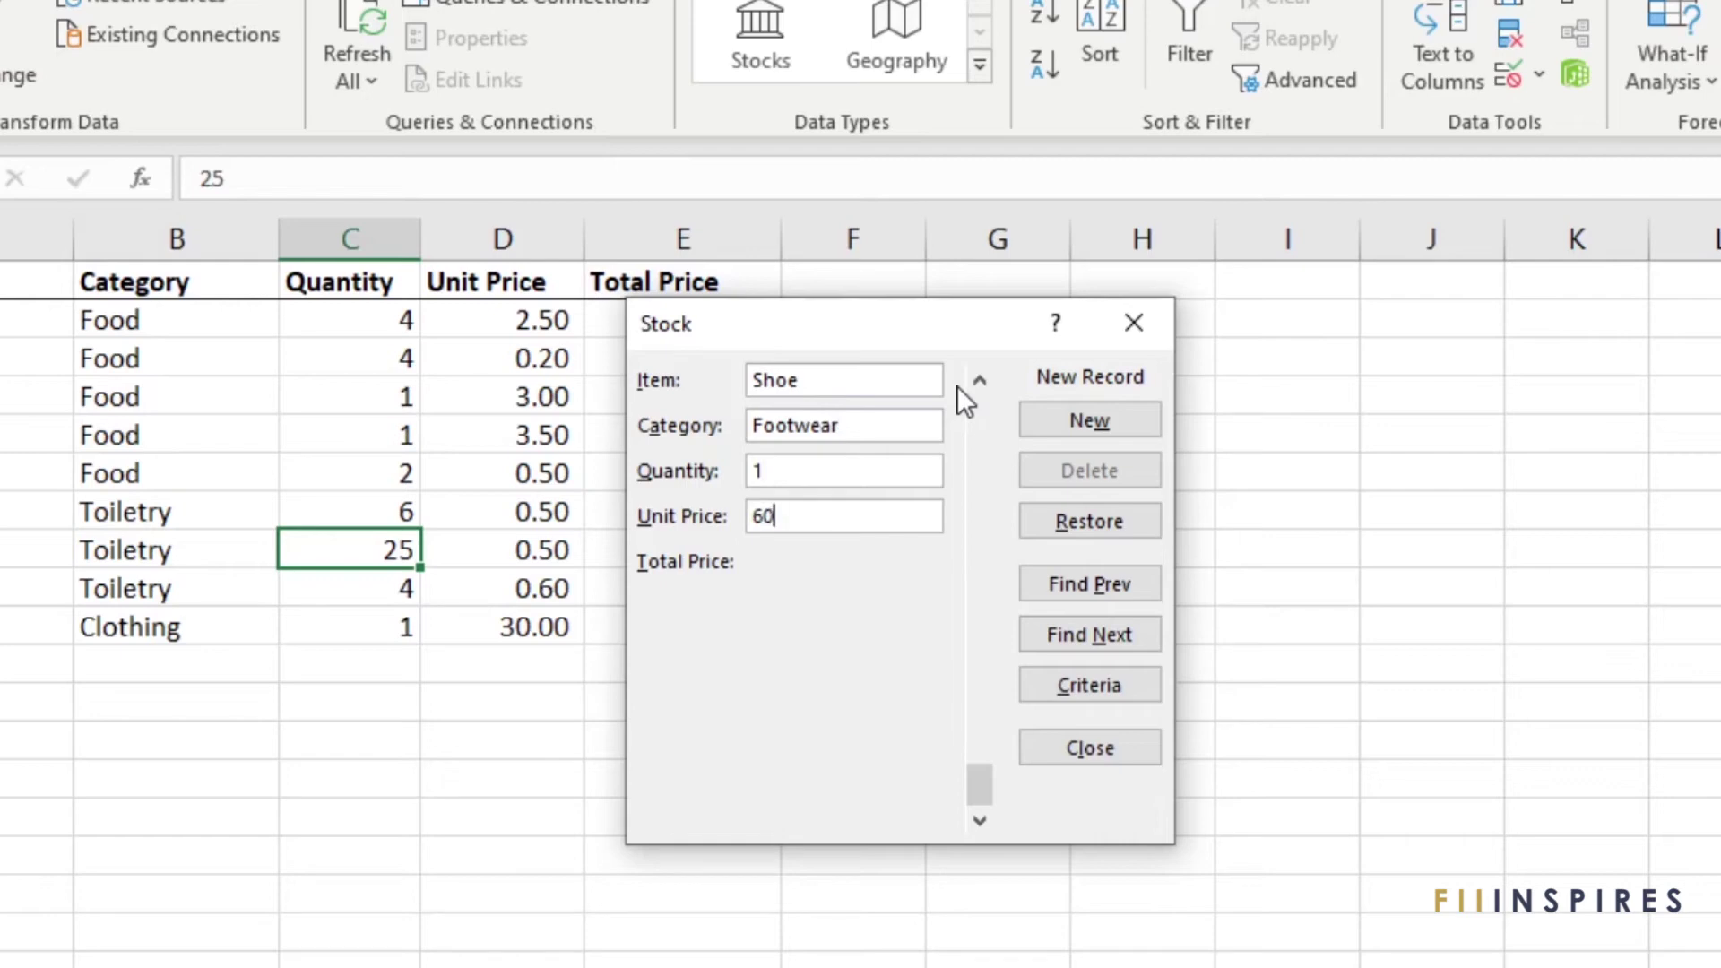
Step: Submit the Shoe record, which the validation rejects because of the Footwear category
{"action": "double_click", "coordinate": [887, 425]}
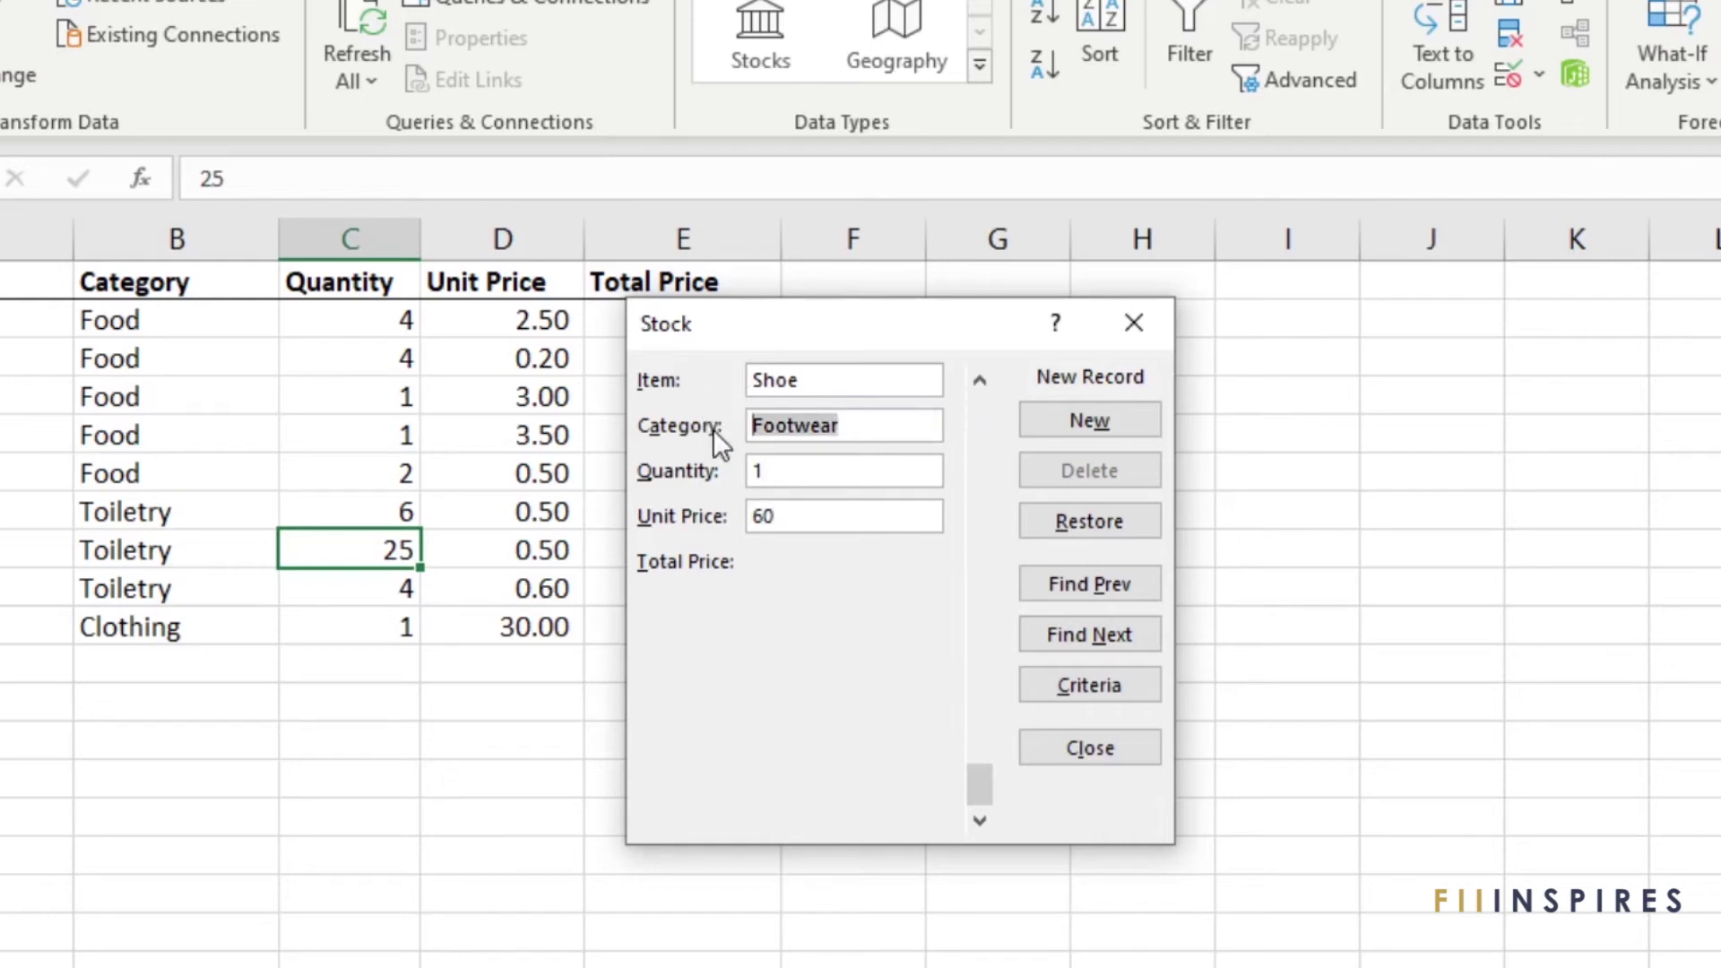
{"action": "left_click_drag", "start_coordinate": [853, 426], "coordinate": [742, 421]}
{"action": "left_click", "coordinate": [1062, 433]}
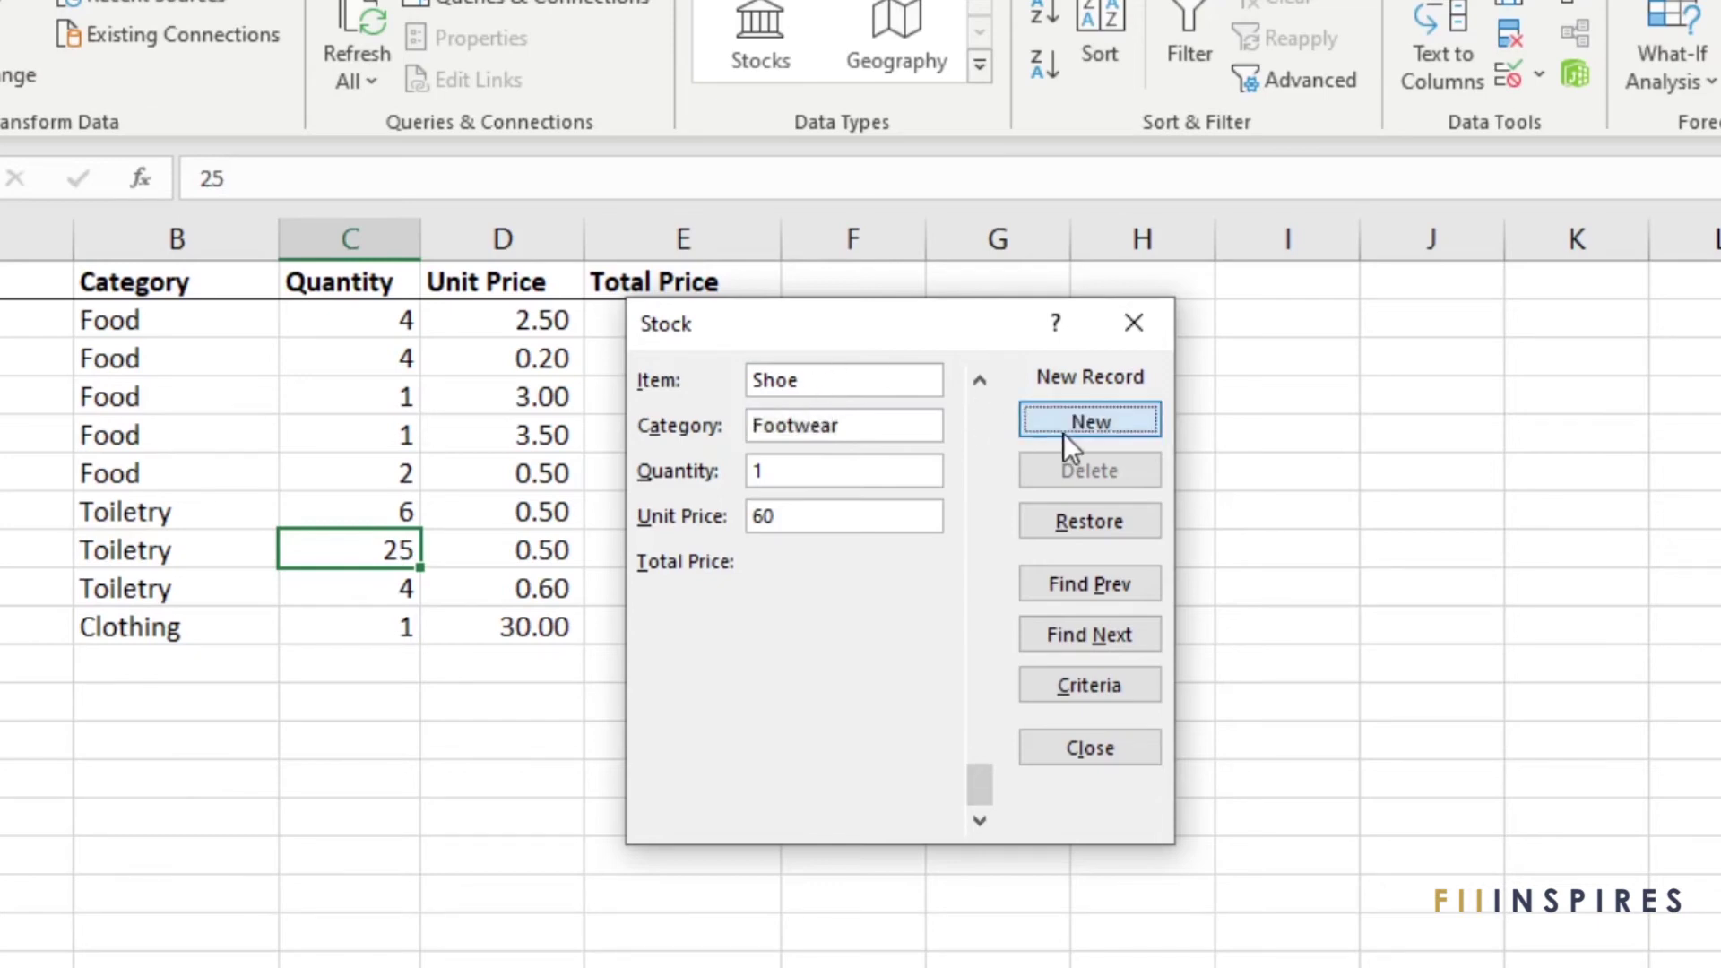
{"action": "left_click", "coordinate": [1063, 433]}
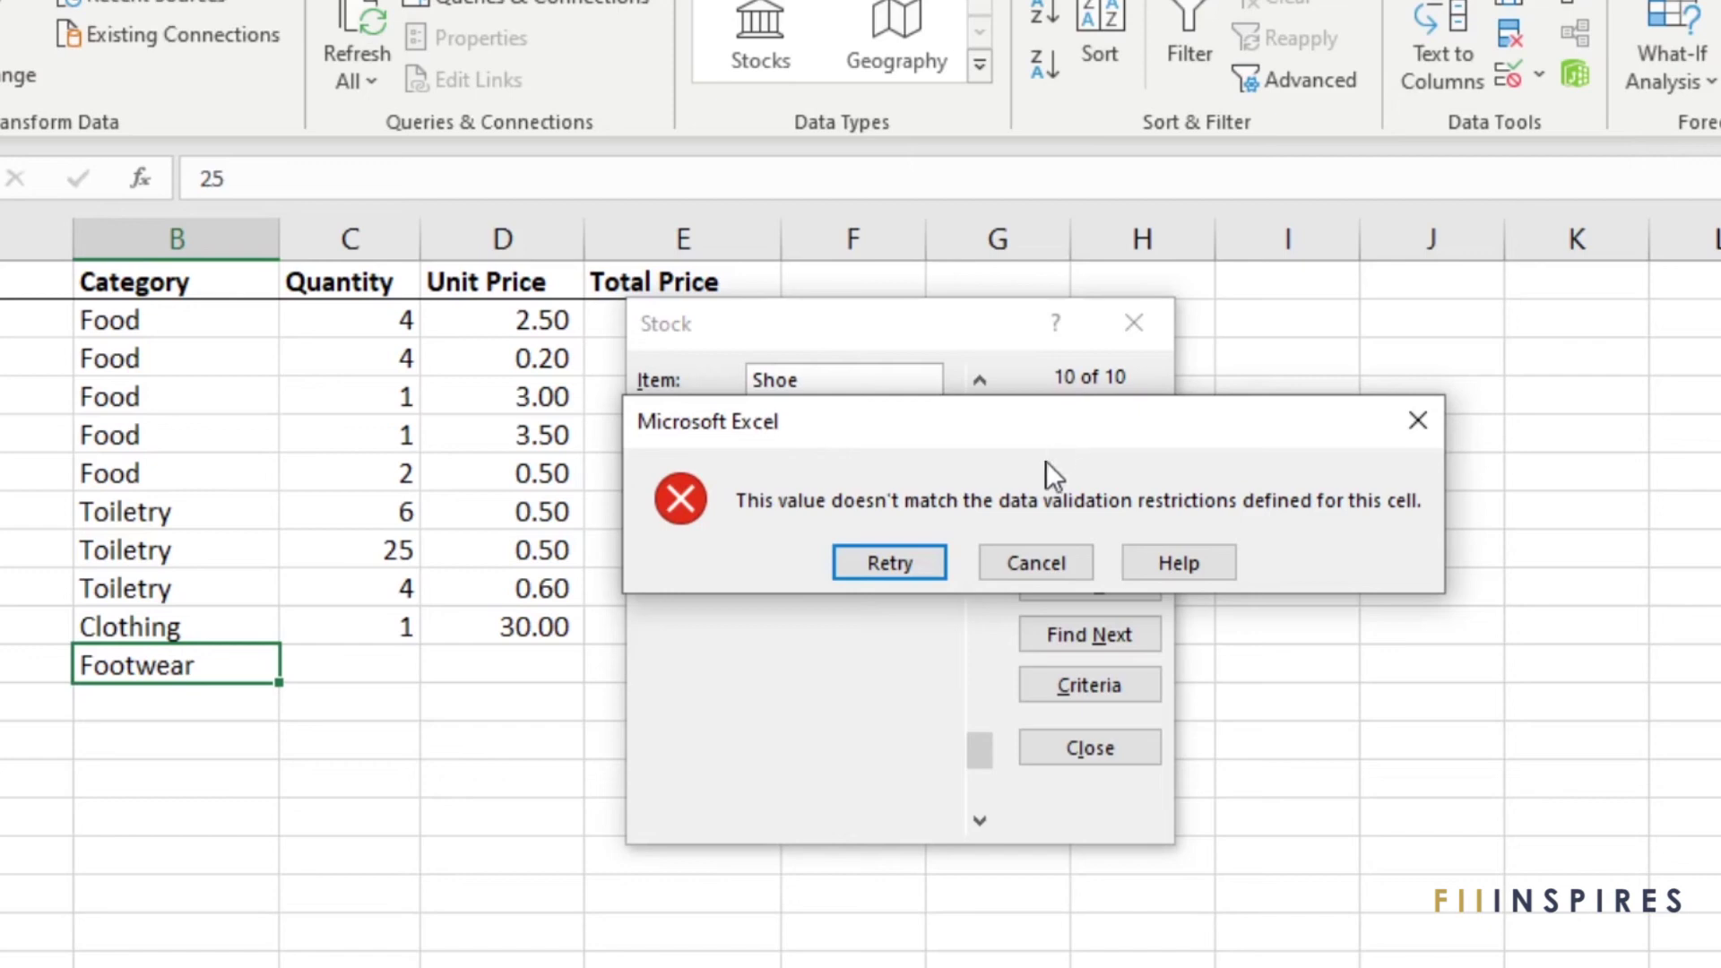
Step: Dismiss the validation error and re-enter Shoe with the category Clothing
{"action": "left_click", "coordinate": [1055, 563]}
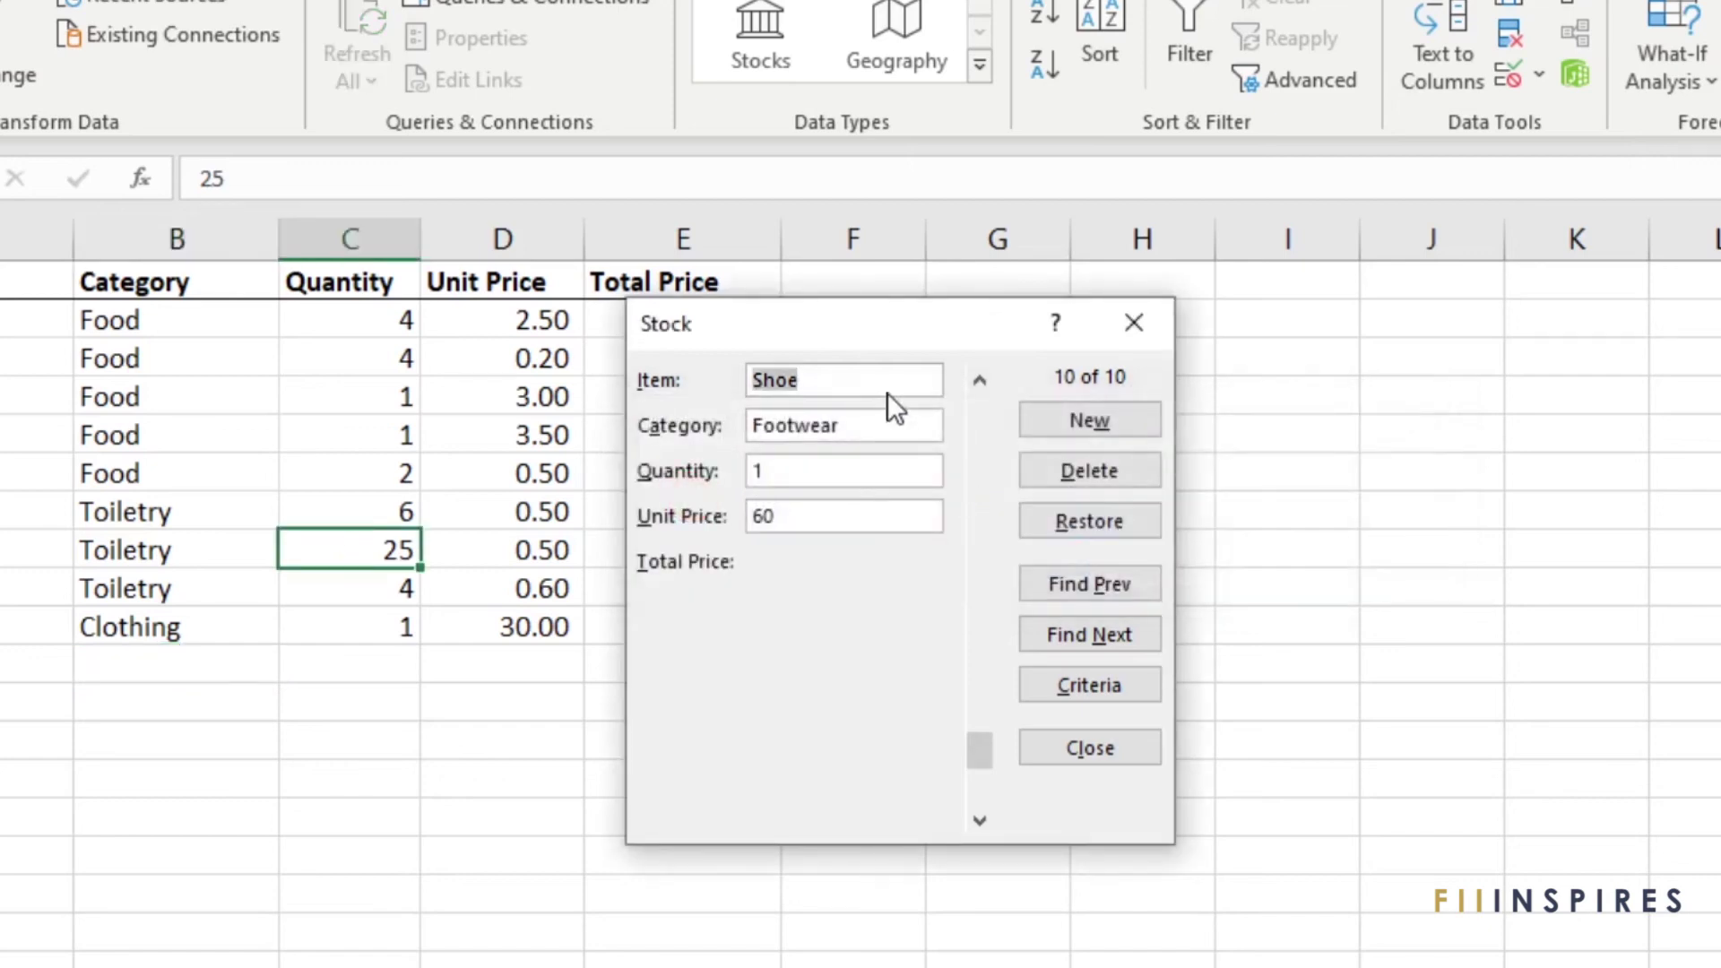
{"action": "type", "text": "Shoe"}
{"action": "key", "text": "Tab"}
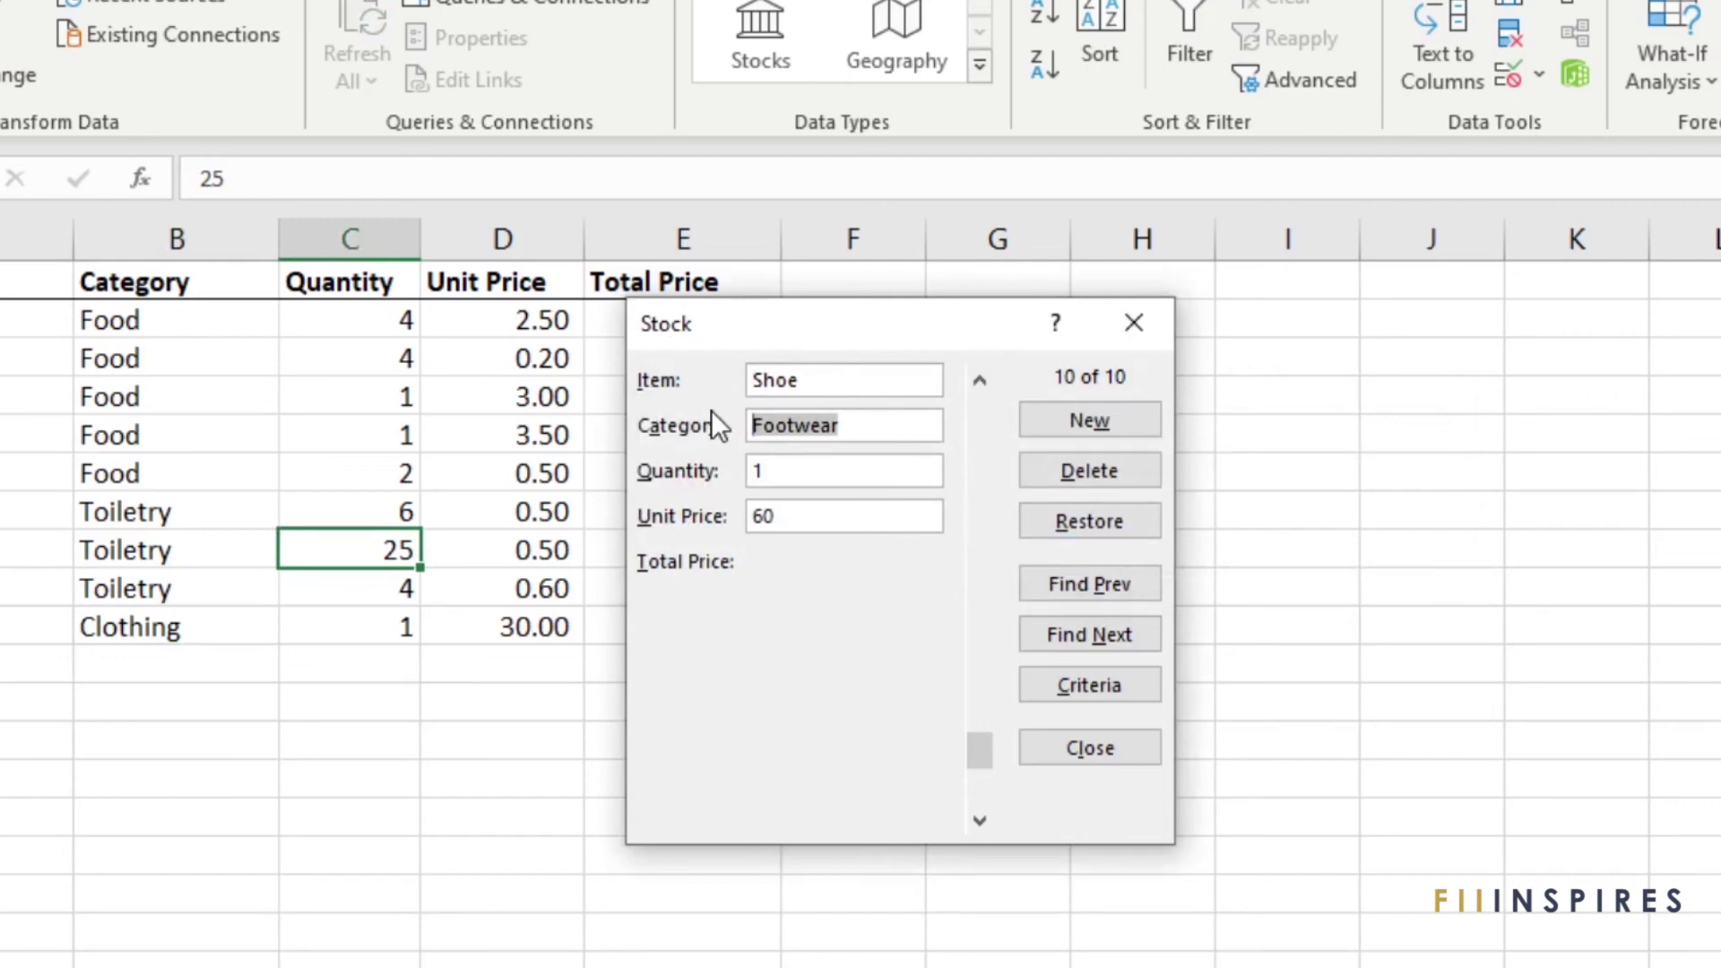
{"action": "type", "text": "Clothin"}
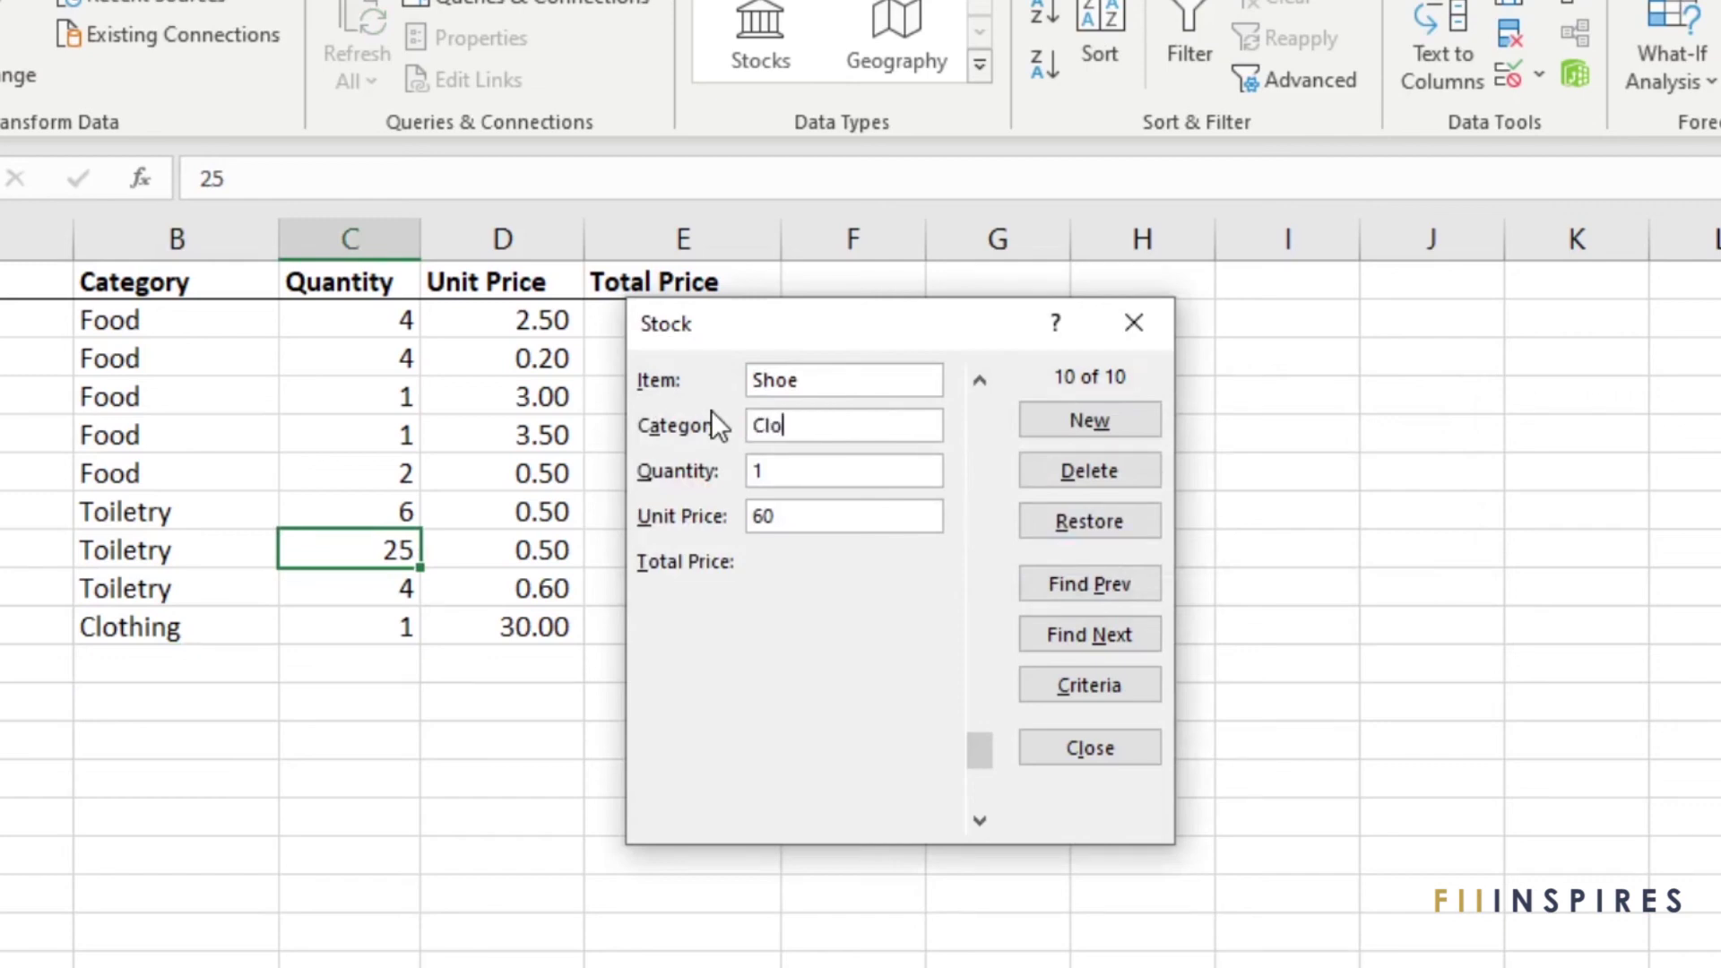
{"action": "type", "text": "g"}
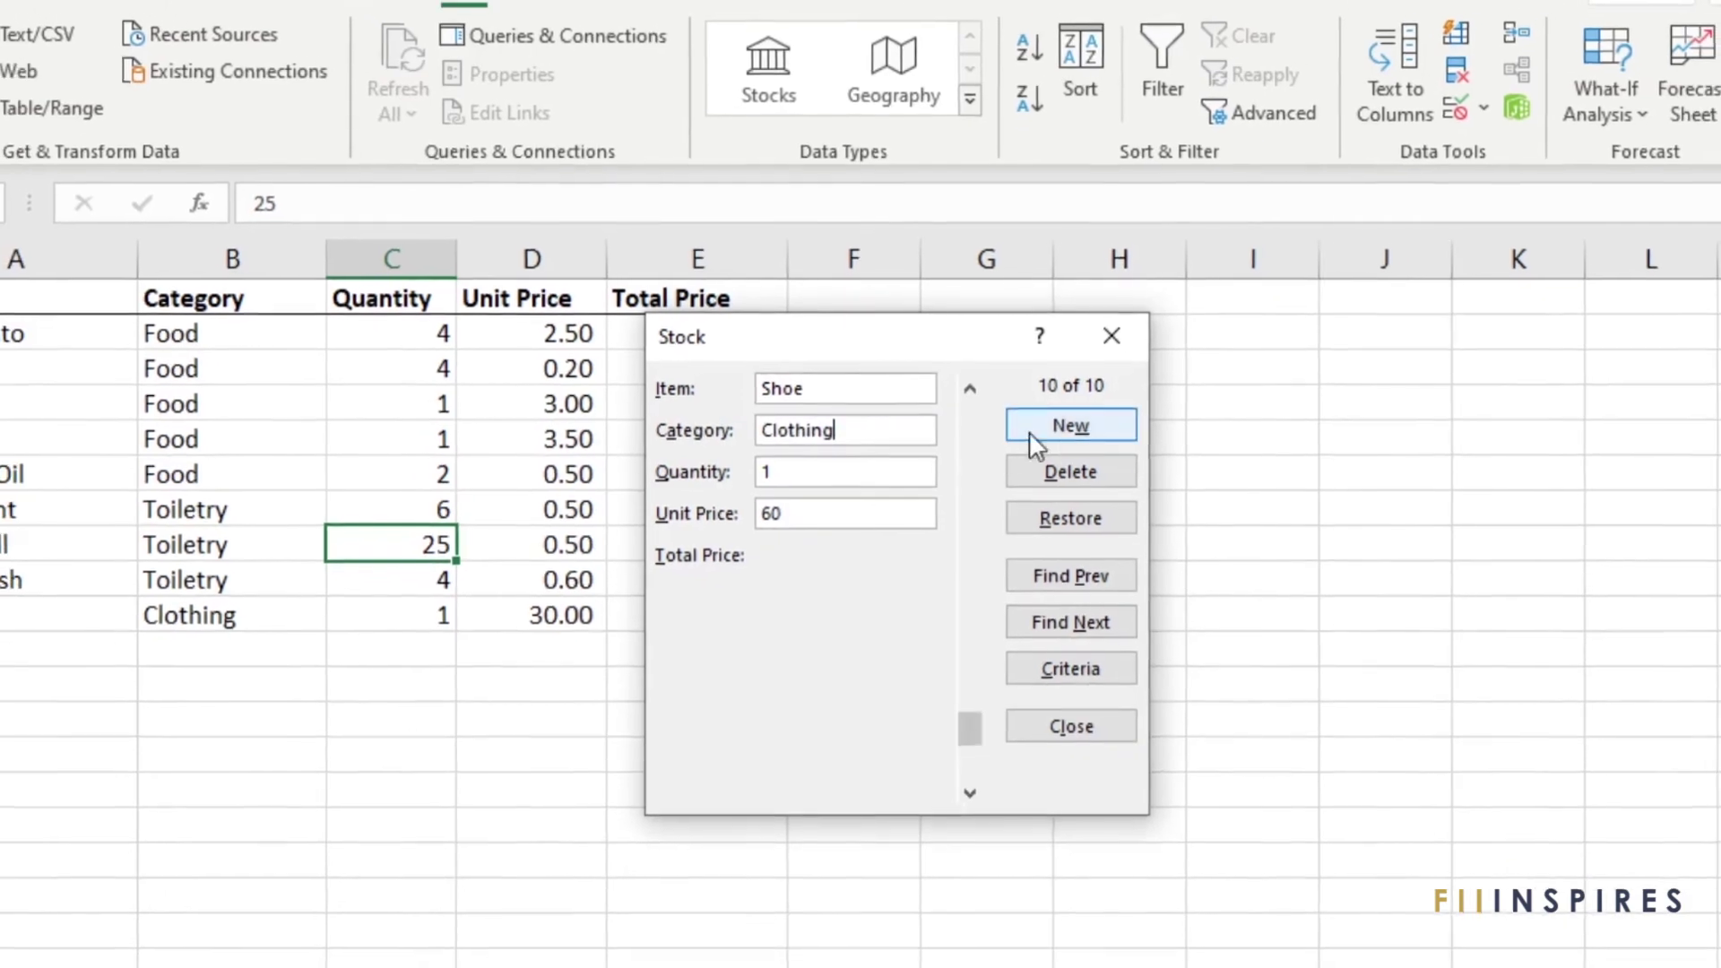
Step: Commit the Shoe record as row 11 and move the form aside to show its 60.00 total
{"action": "left_click", "coordinate": [1074, 434]}
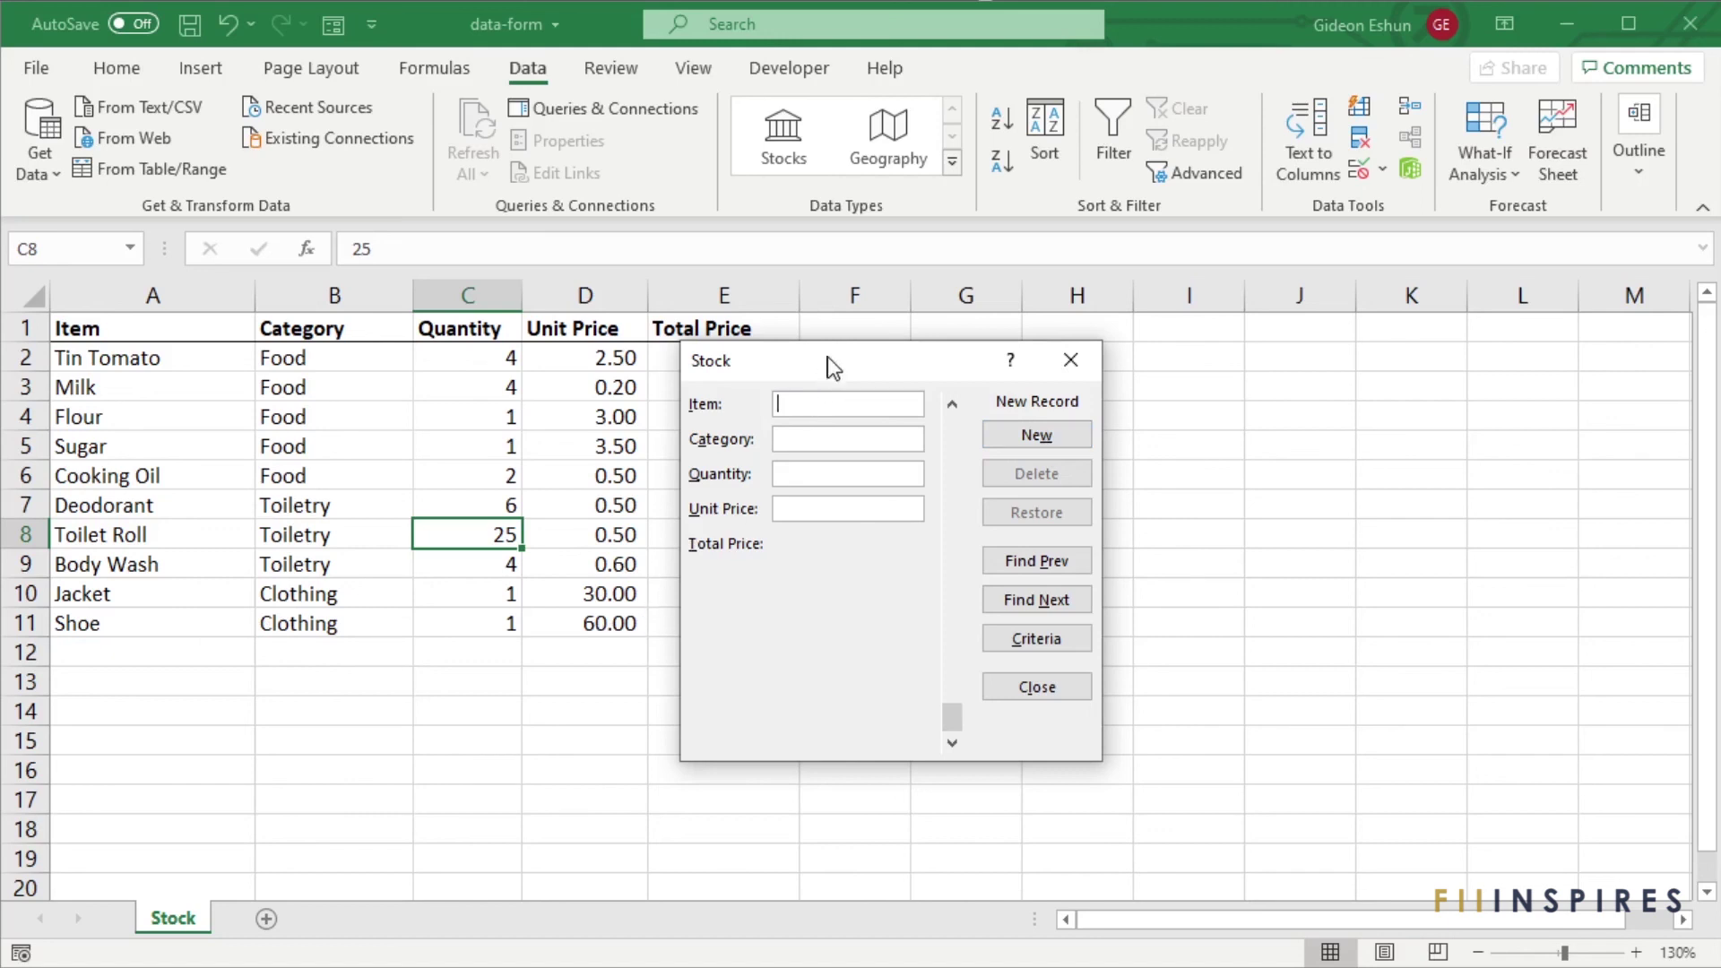
{"action": "left_click_drag", "start_coordinate": [827, 354], "coordinate": [967, 351]}
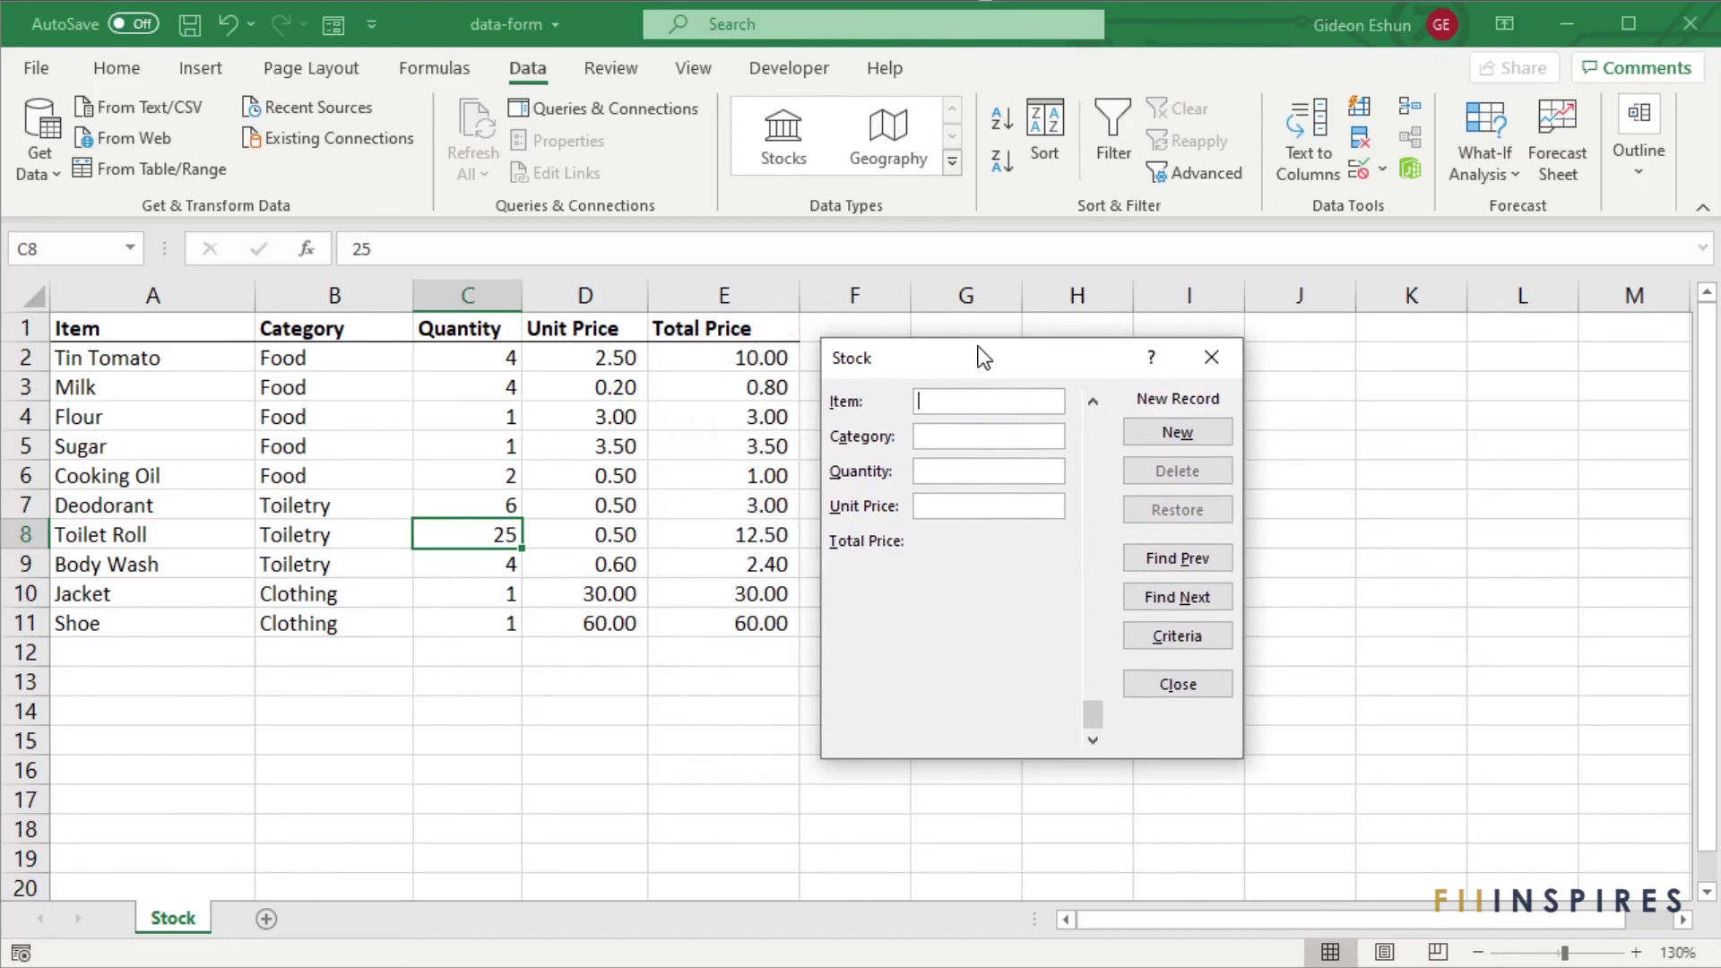